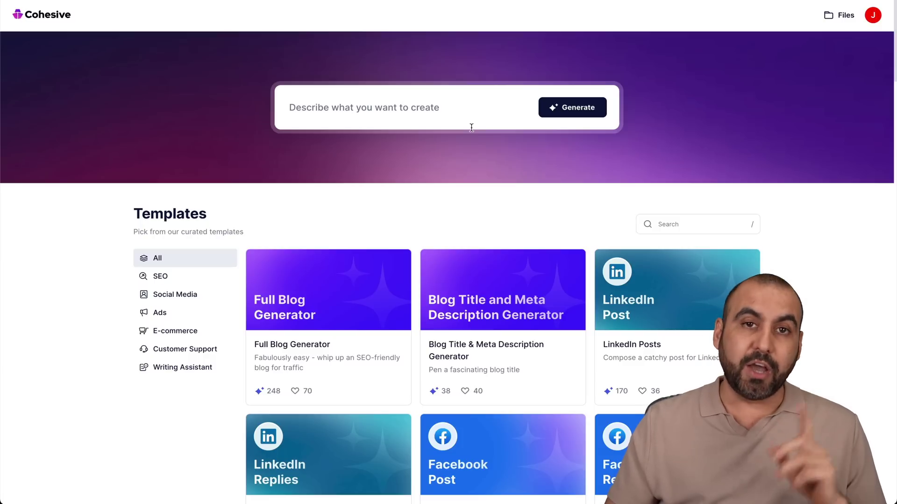
Step: Scroll through the Templates gallery to locate the Full Blog Generator card
{"action": "scroll", "coordinate": [471, 128], "scroll_direction": "down", "scroll_amount": 3}
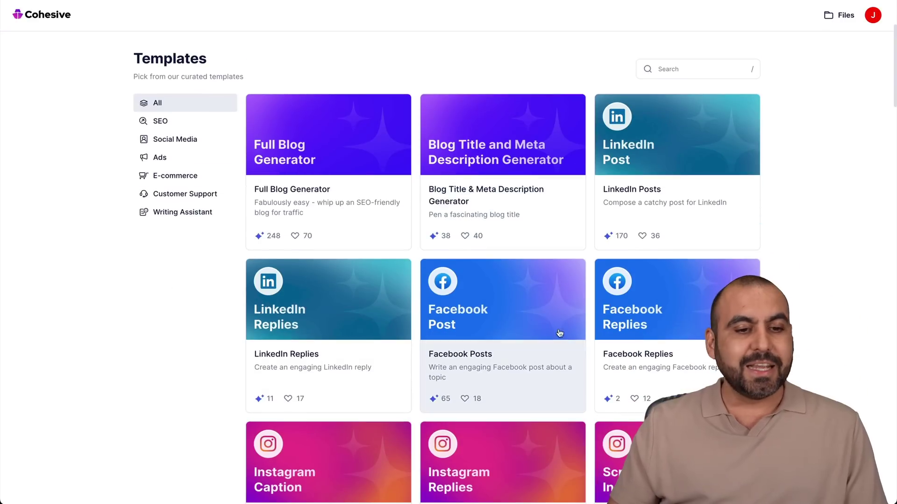
{"action": "scroll", "coordinate": [516, 288], "scroll_direction": "up", "scroll_amount": 2}
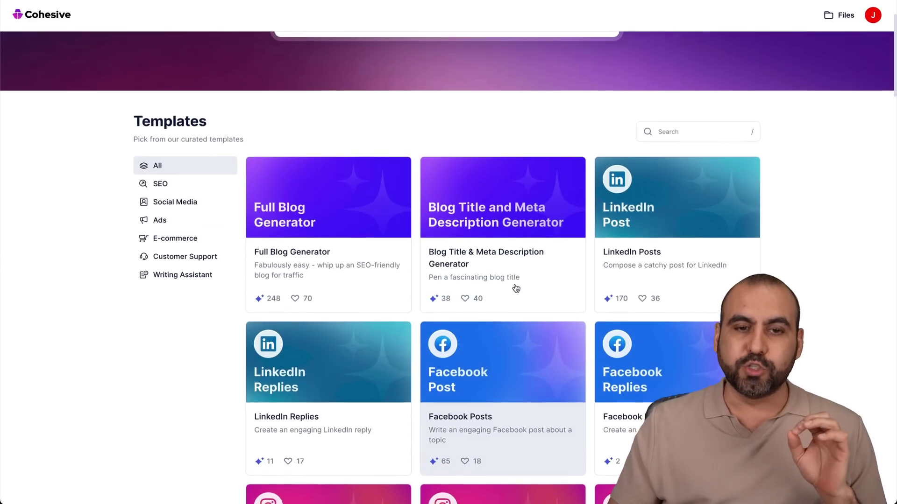
{"action": "scroll", "coordinate": [515, 288], "scroll_direction": "down", "scroll_amount": 2}
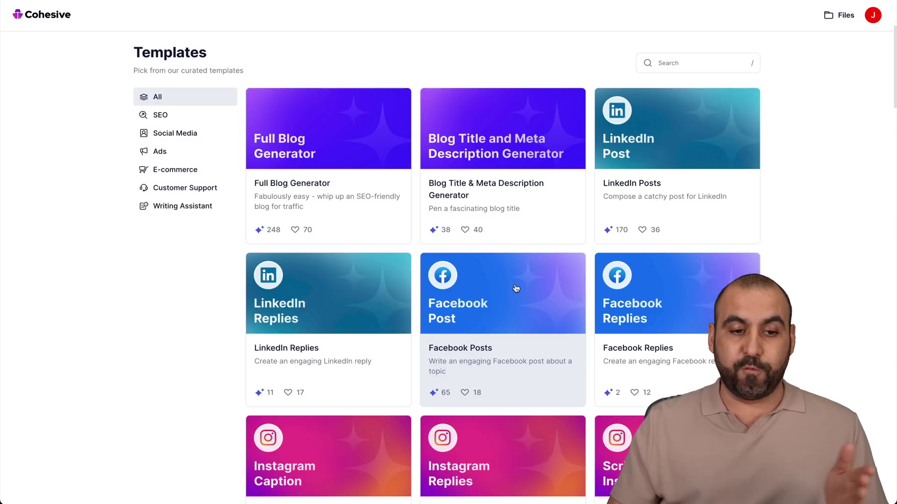
Step: Generate a blog on Epson printers with goal 'sales' and a fun, creative, professional tone
{"action": "left_click", "coordinate": [351, 158]}
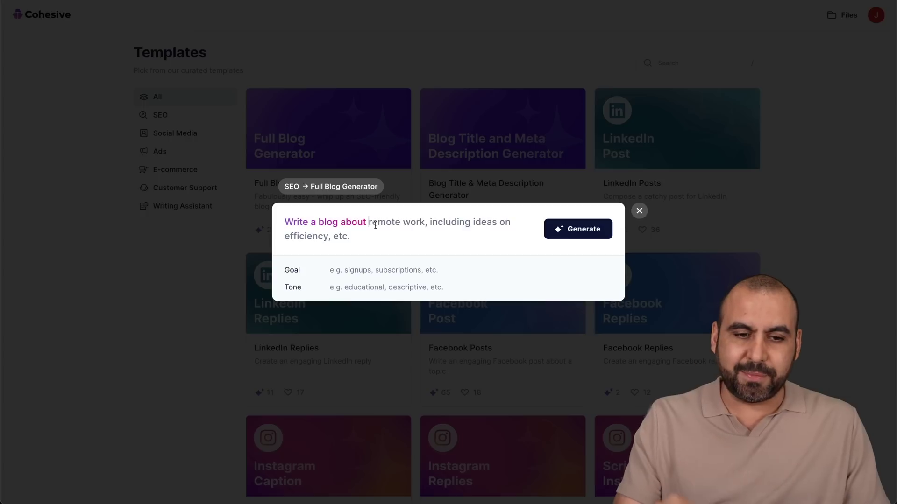
{"action": "type", "text": "New generation of Epson printers with WIFI, Bluetooth and AI to auto print"}
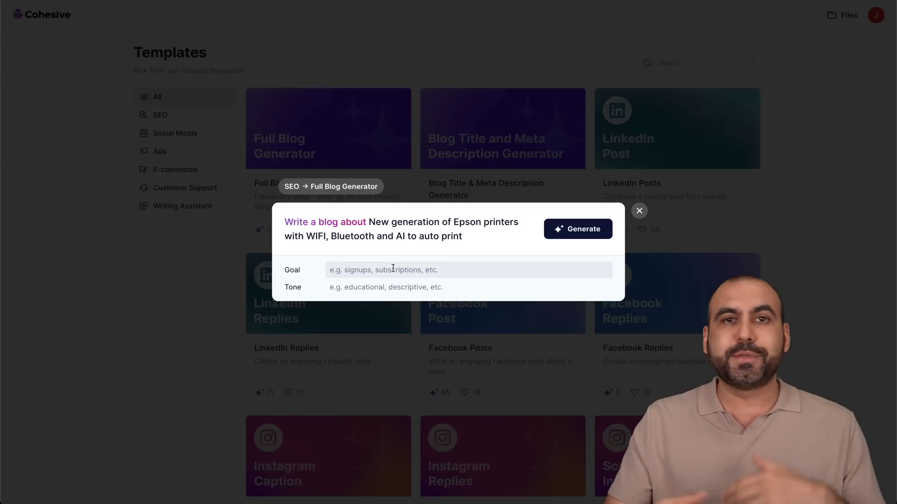
{"action": "type", "text": "sales"}
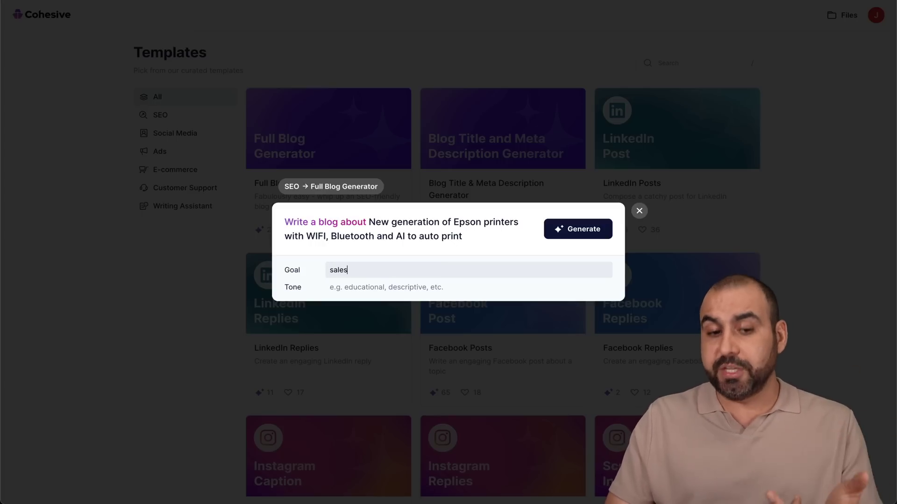
{"action": "left_click", "coordinate": [389, 286]}
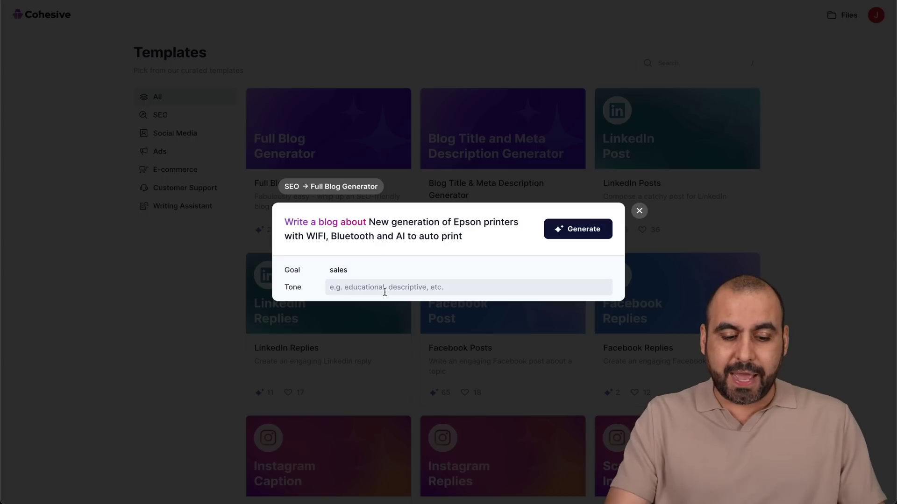
{"action": "type", "text": "fun"}
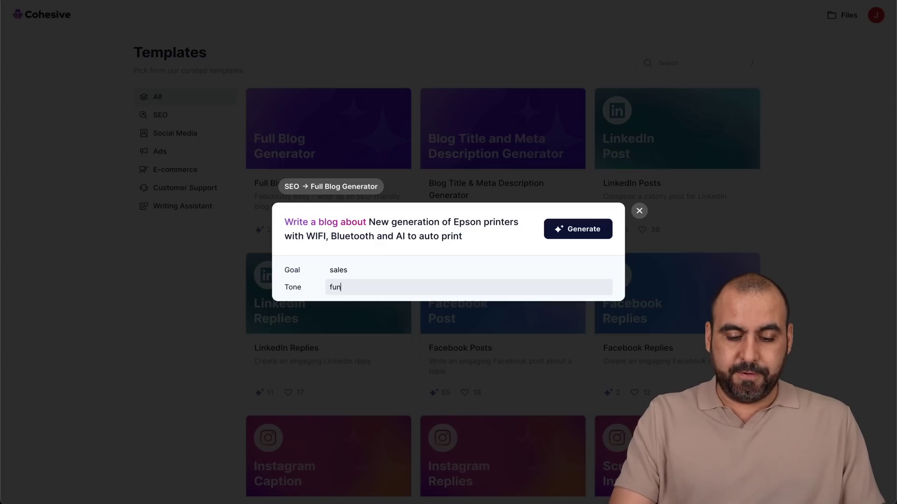
{"action": "type", "text": ", creatibe"}
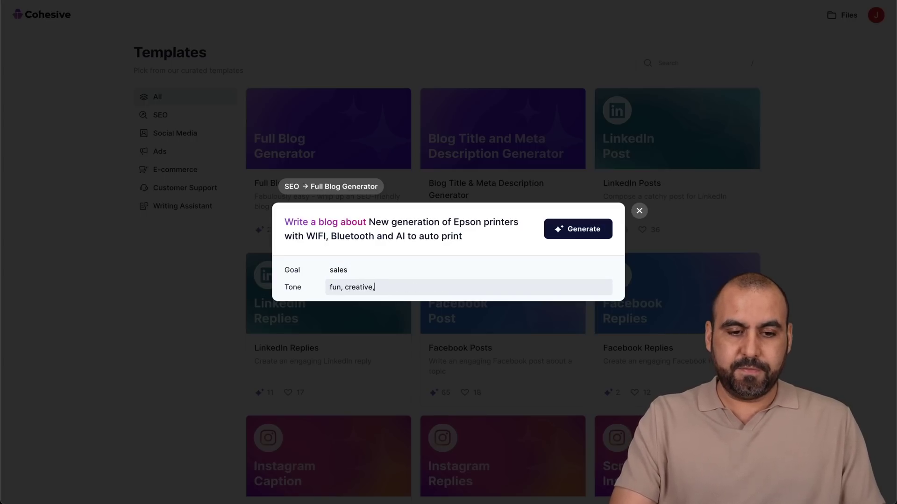
{"action": "type", "text": ", profeassional"}
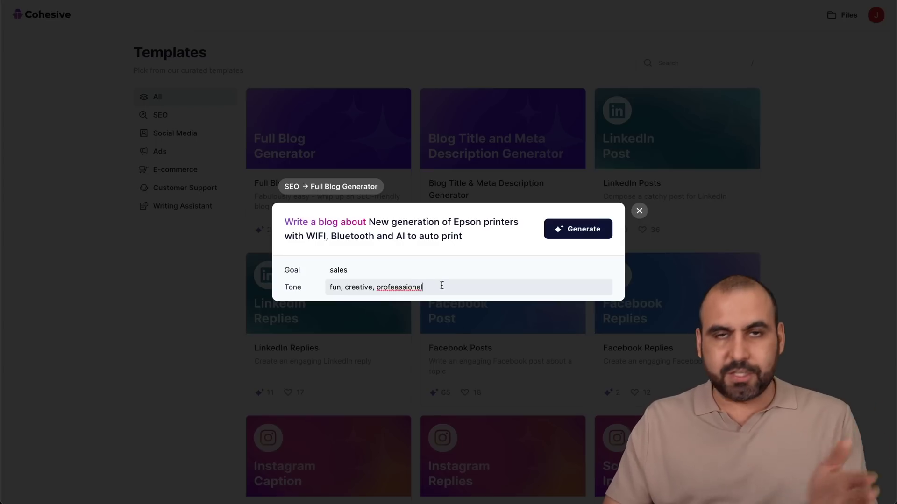
{"action": "left_click", "coordinate": [574, 228]}
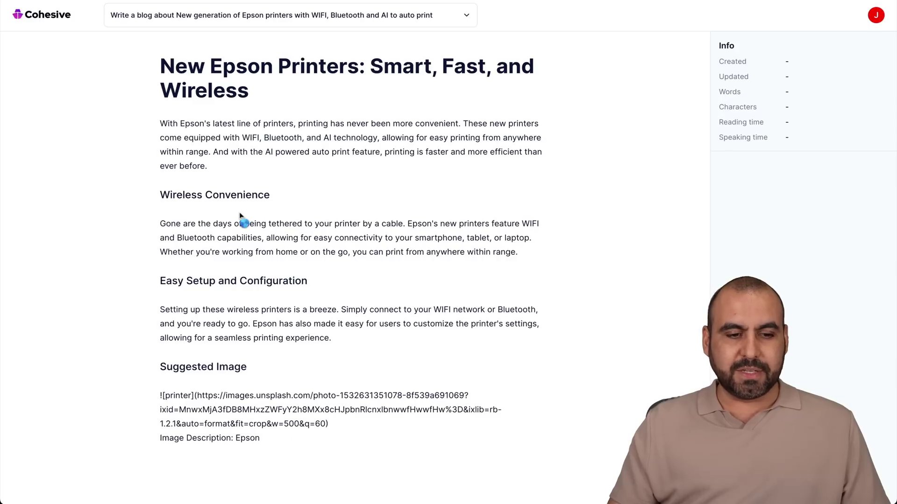
Step: Scroll through the generated Epson blog to its meta description and back up
{"action": "scroll", "coordinate": [243, 294], "scroll_direction": "down", "scroll_amount": 1}
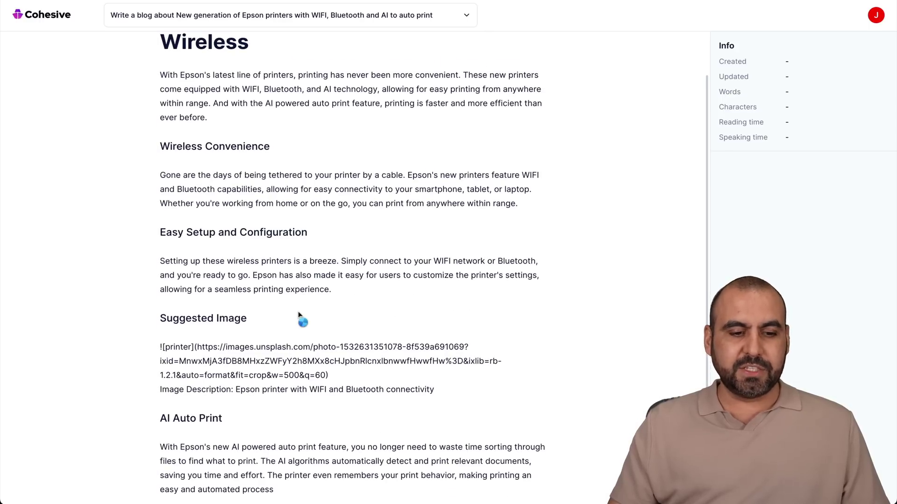
{"action": "scroll", "coordinate": [211, 379], "scroll_direction": "down", "scroll_amount": 4}
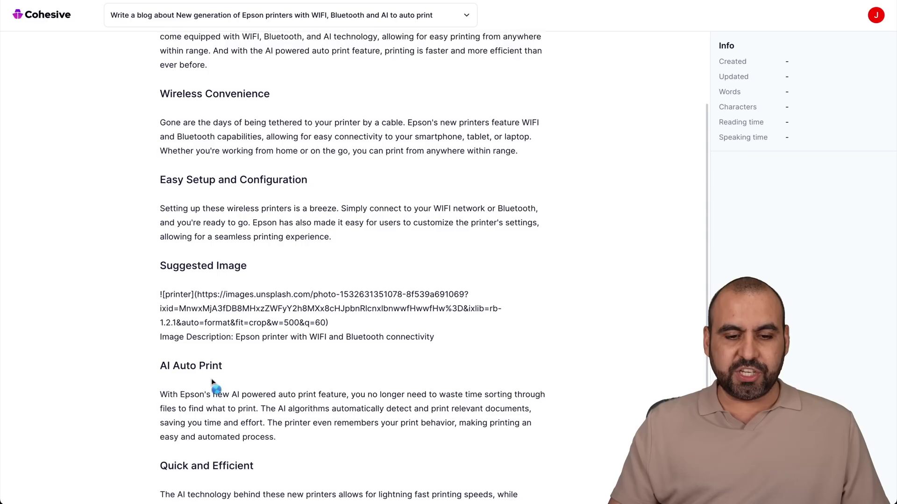
{"action": "scroll", "coordinate": [211, 379], "scroll_direction": "down", "scroll_amount": 1}
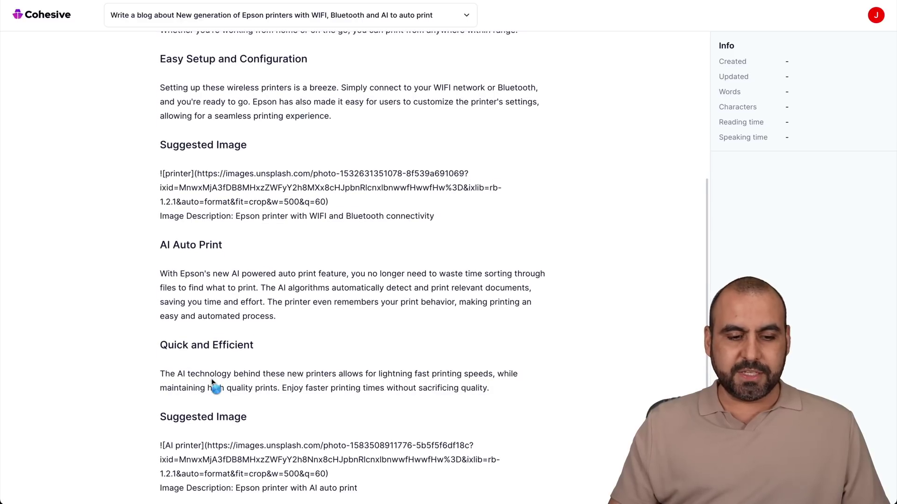
{"action": "scroll", "coordinate": [214, 449], "scroll_direction": "down", "scroll_amount": 2}
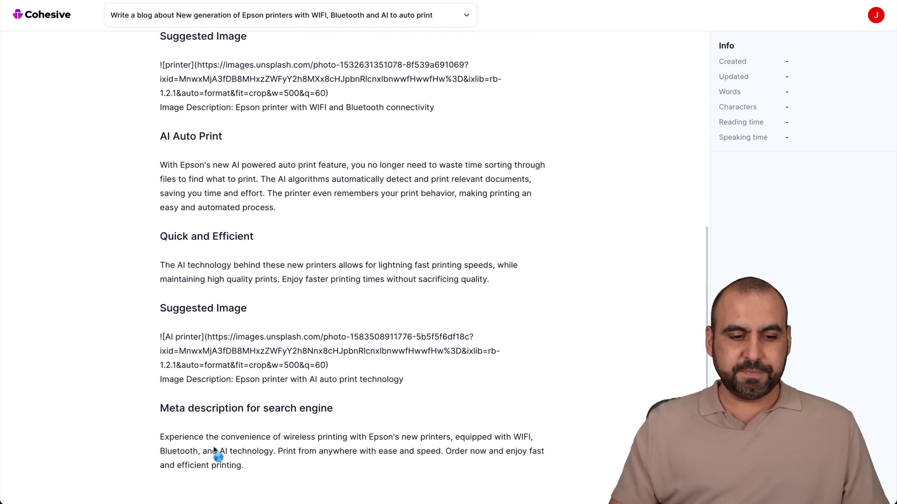
{"action": "scroll", "coordinate": [336, 259], "scroll_direction": "up", "scroll_amount": 7}
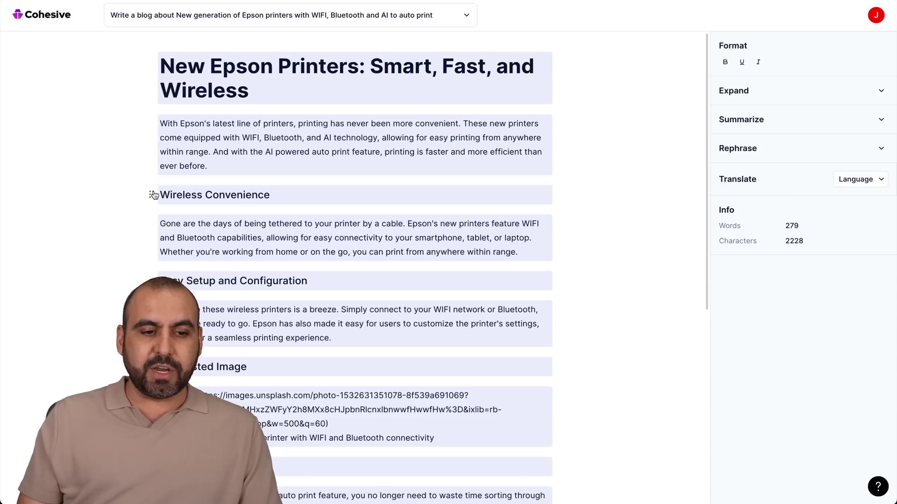
Step: Select the opening paragraph and toggle bold and underline on and off again
{"action": "left_click", "coordinate": [153, 124]}
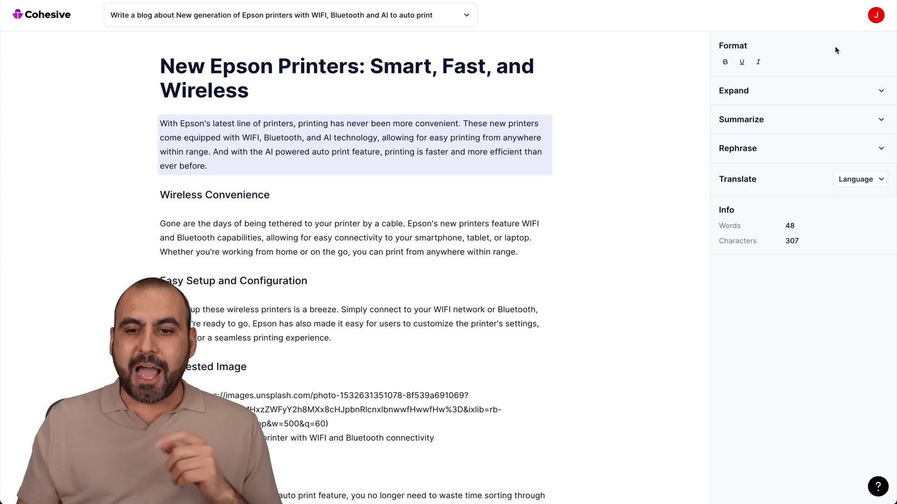
{"action": "left_click", "coordinate": [730, 67]}
{"action": "left_click", "coordinate": [729, 67]}
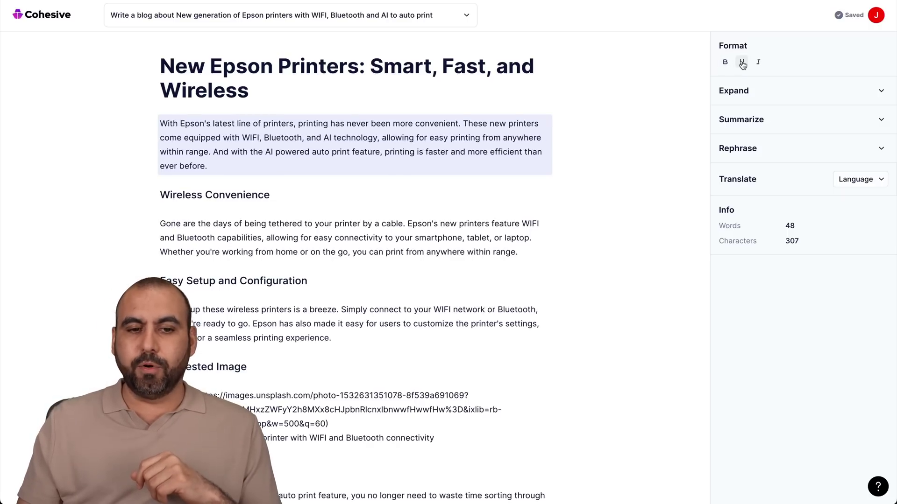
{"action": "left_click", "coordinate": [742, 65]}
{"action": "left_click", "coordinate": [742, 64]}
Step: Replace the intro with a newer AI expansion beginning 'Printing has come a long way.'
{"action": "left_click", "coordinate": [865, 89]}
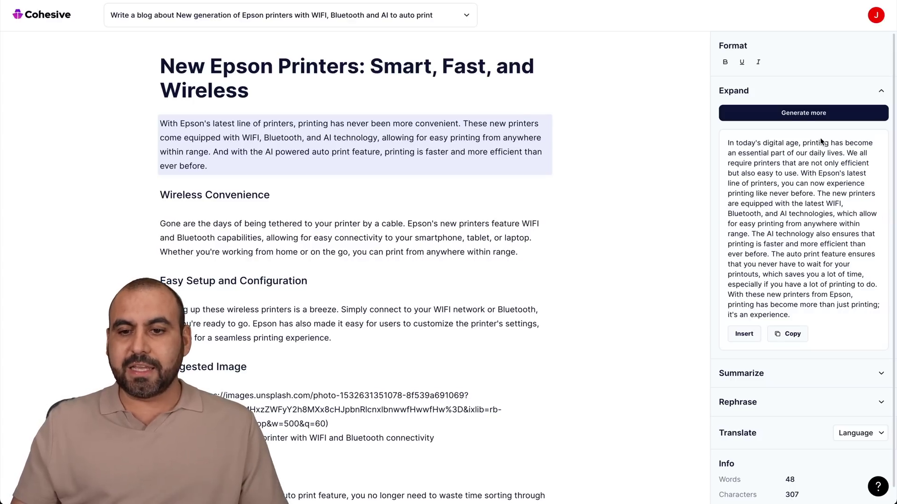
{"action": "left_click", "coordinate": [796, 114]}
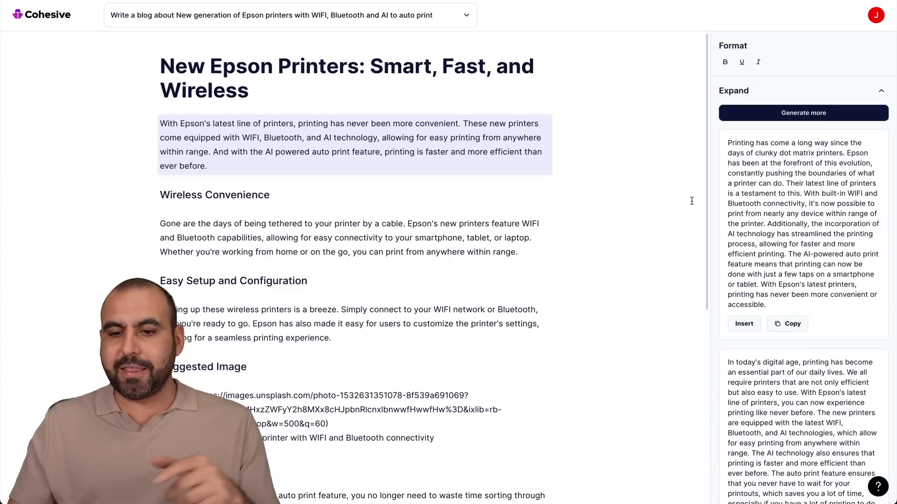
{"action": "scroll", "coordinate": [742, 243], "scroll_direction": "down", "scroll_amount": 1}
{"action": "left_click", "coordinate": [744, 301]}
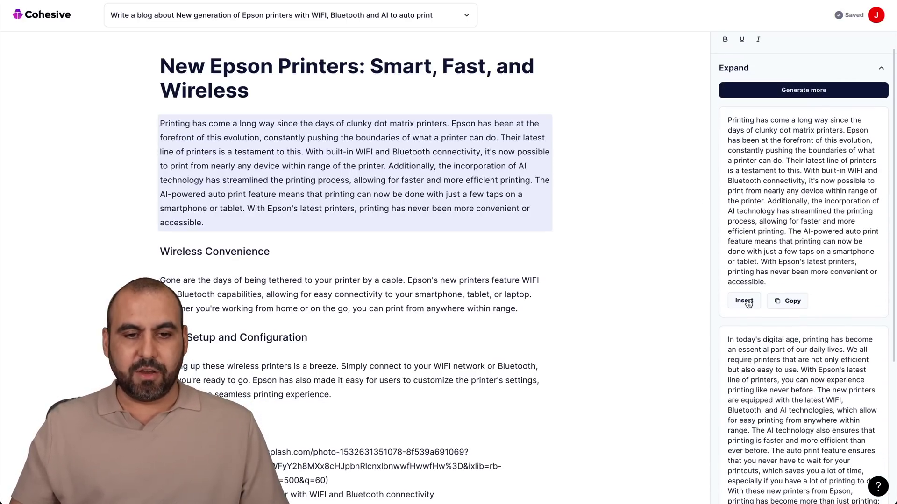
{"action": "scroll", "coordinate": [754, 327], "scroll_direction": "down", "scroll_amount": 5}
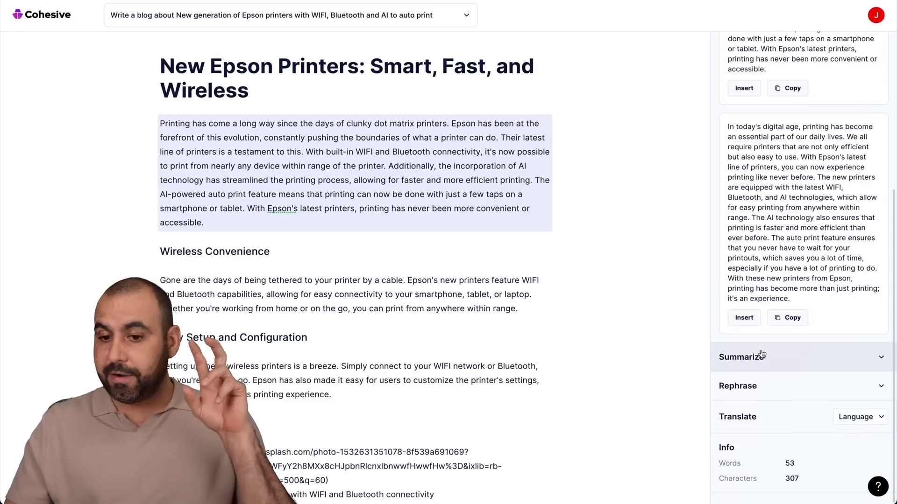
Step: Preview Summarize and Rephrase results for the intro, then collapse both without applying
{"action": "left_click", "coordinate": [794, 363]}
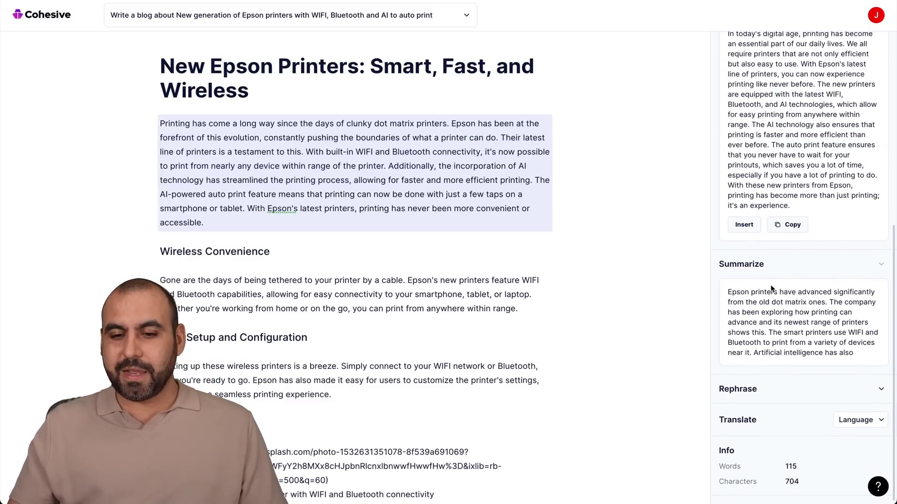
{"action": "scroll", "coordinate": [778, 262], "scroll_direction": "up", "scroll_amount": 5}
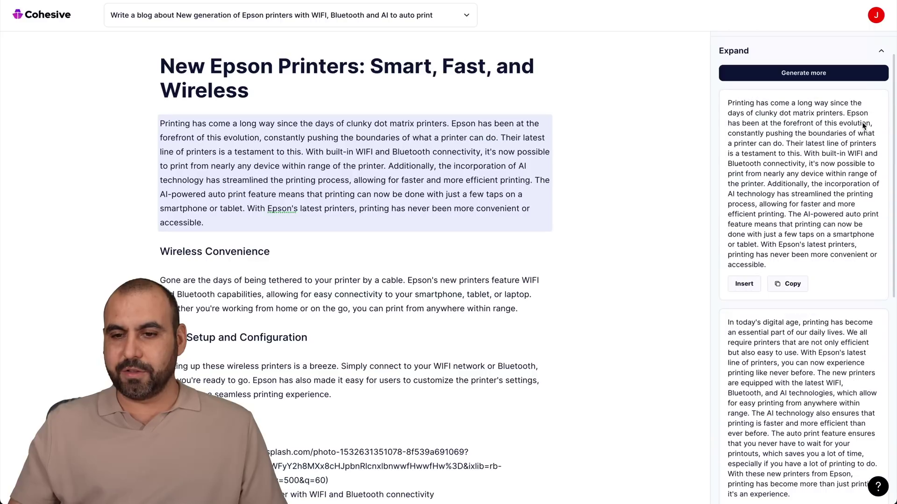
{"action": "left_click", "coordinate": [785, 49]}
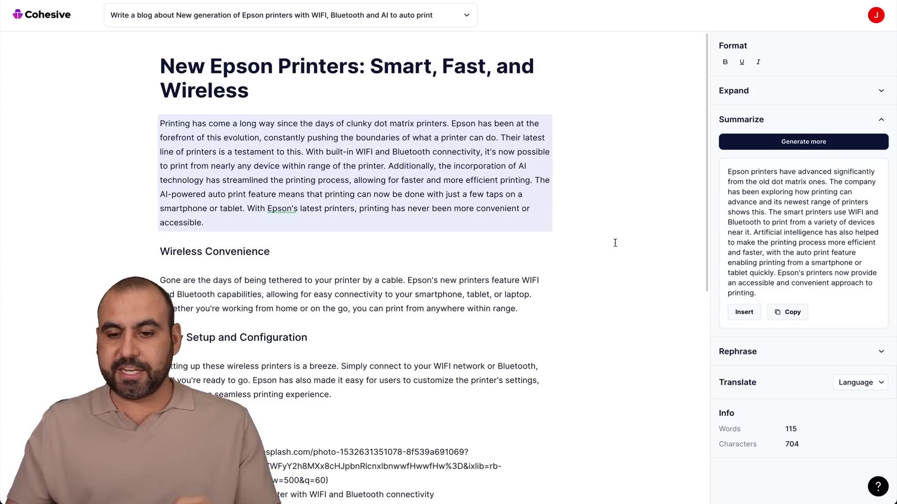
{"action": "left_click", "coordinate": [874, 361]}
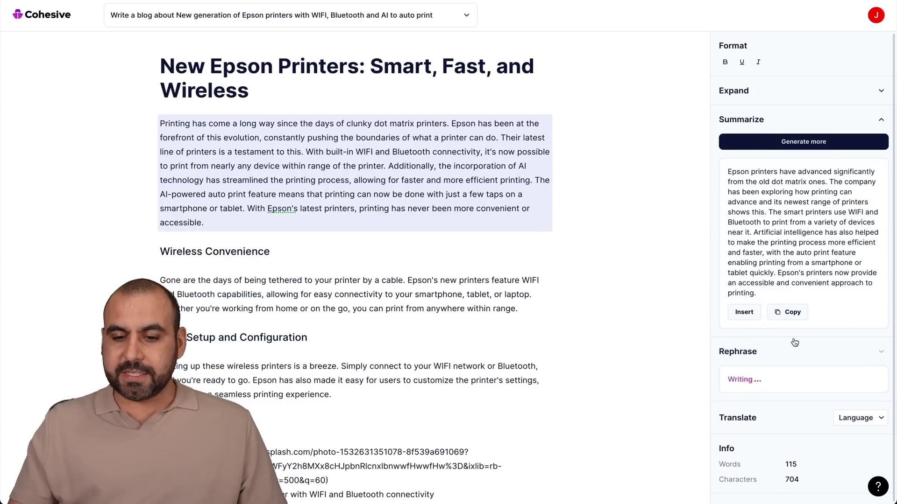
{"action": "left_click", "coordinate": [881, 121]}
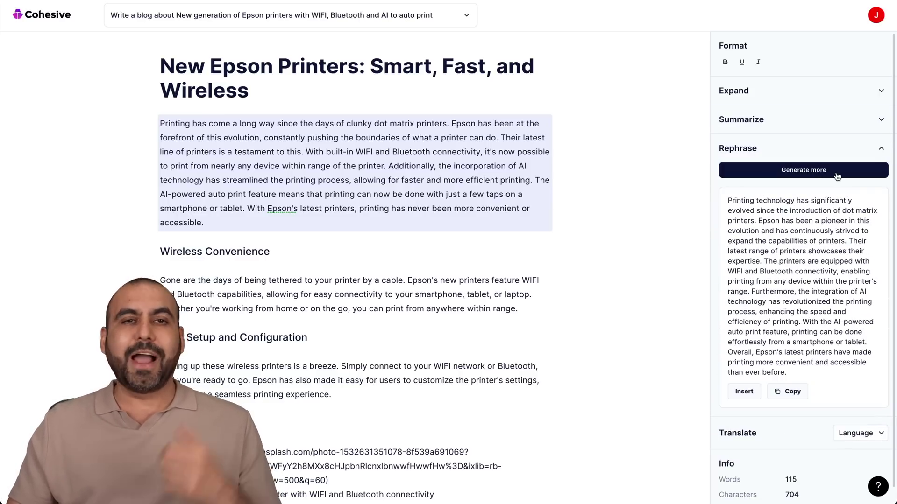
{"action": "left_click", "coordinate": [874, 154]}
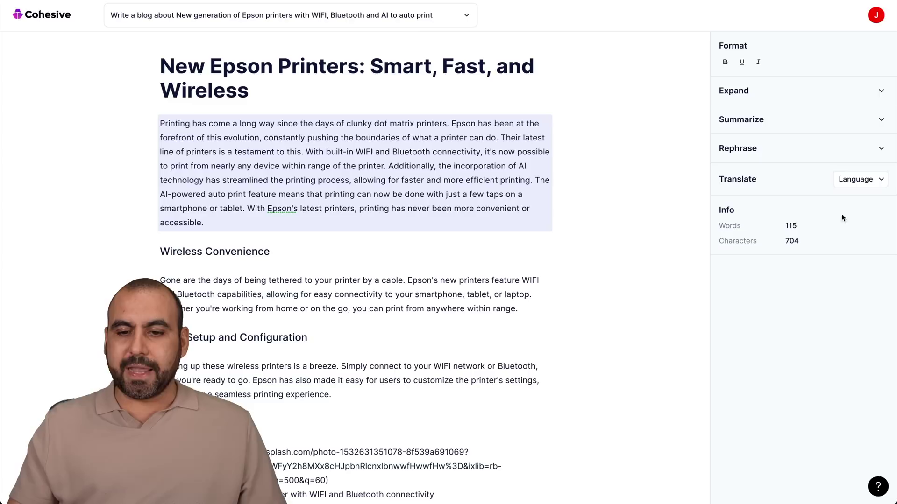
Step: Translate the opening paragraph into Spanish (Spain) and return to the article text
{"action": "left_click", "coordinate": [857, 181]}
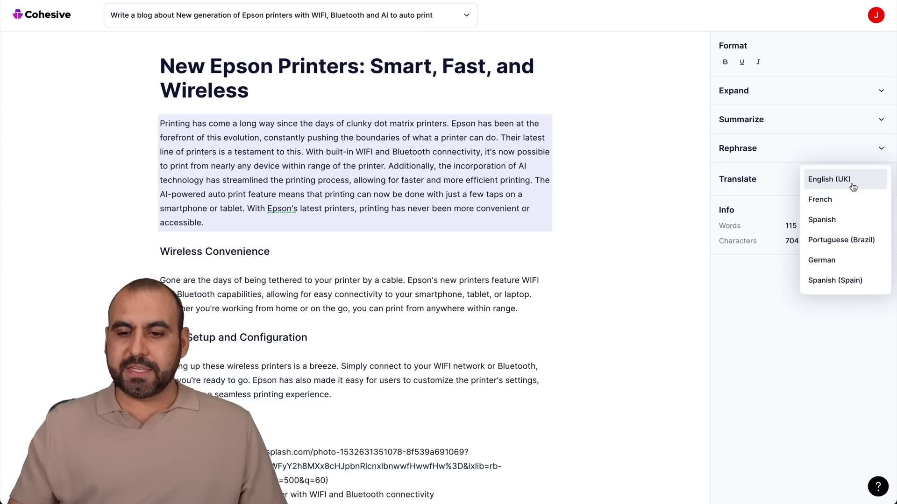
{"action": "left_click", "coordinate": [838, 282]}
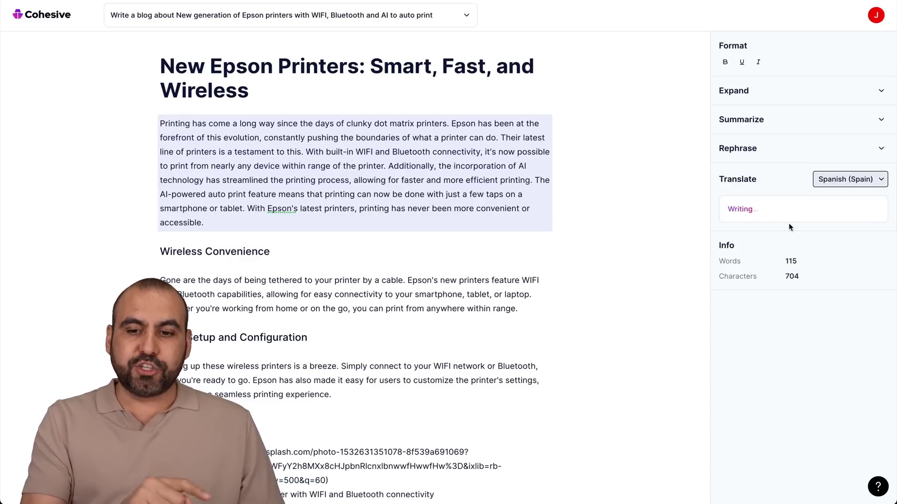
{"action": "scroll", "coordinate": [790, 226], "scroll_direction": "down", "scroll_amount": 1}
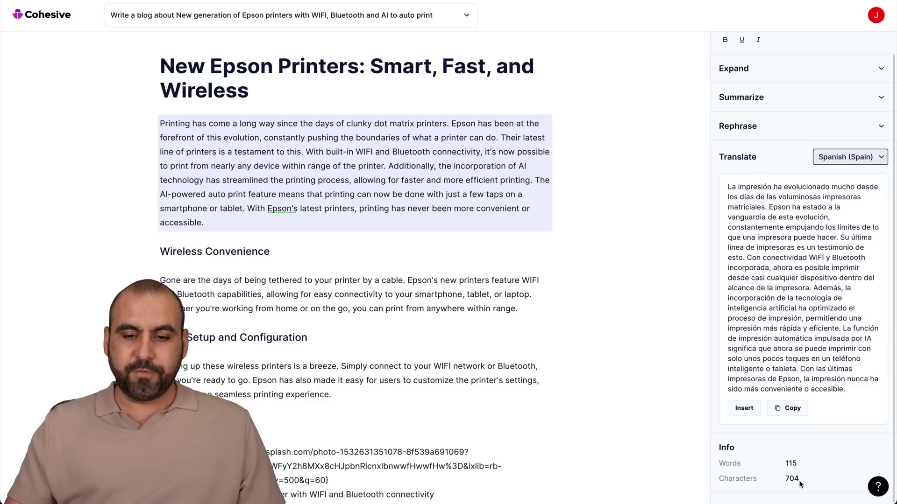
{"action": "left_click", "coordinate": [357, 203]}
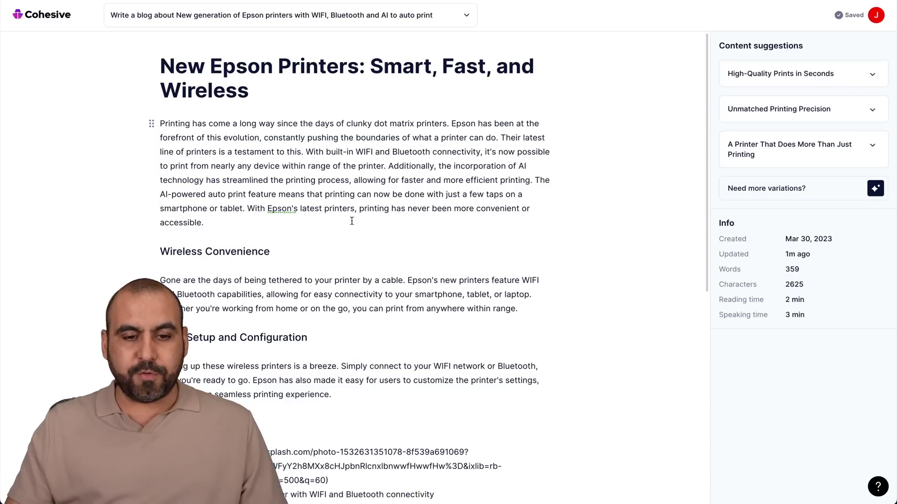
Step: Have the AI continue writing a paragraph about wireless printing after the intro
{"action": "mouse_move", "coordinate": [352, 238]}
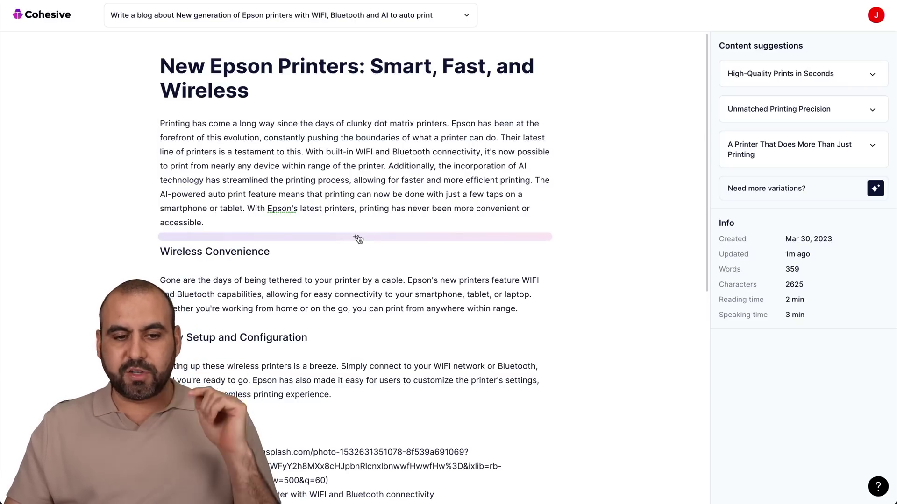
{"action": "left_click", "coordinate": [356, 237]}
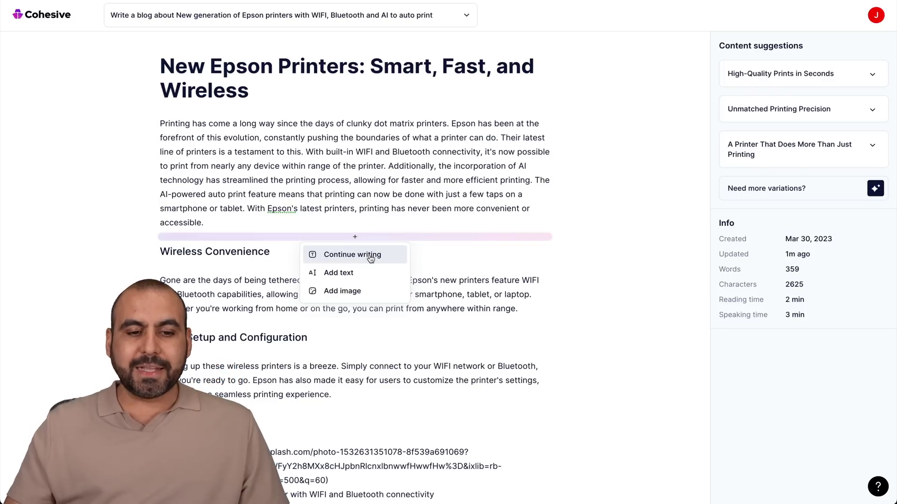
{"action": "left_click", "coordinate": [369, 255]}
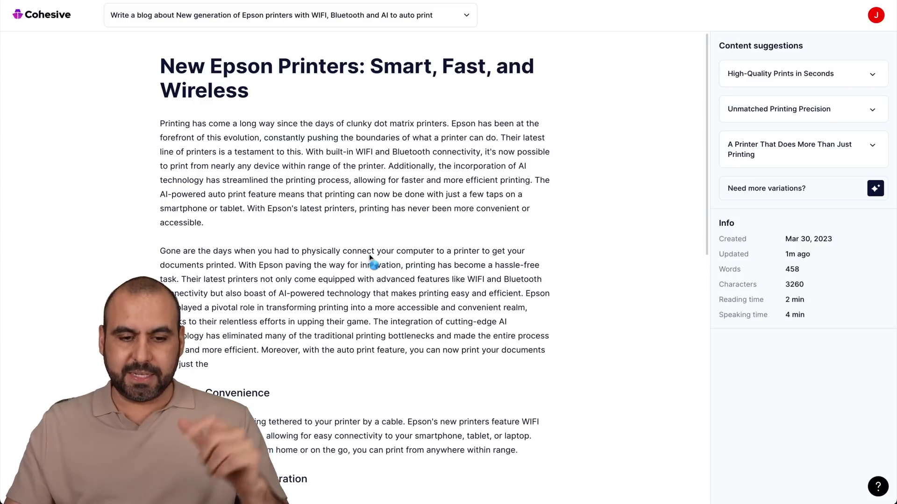
{"action": "scroll", "coordinate": [364, 234], "scroll_direction": "down", "scroll_amount": 4}
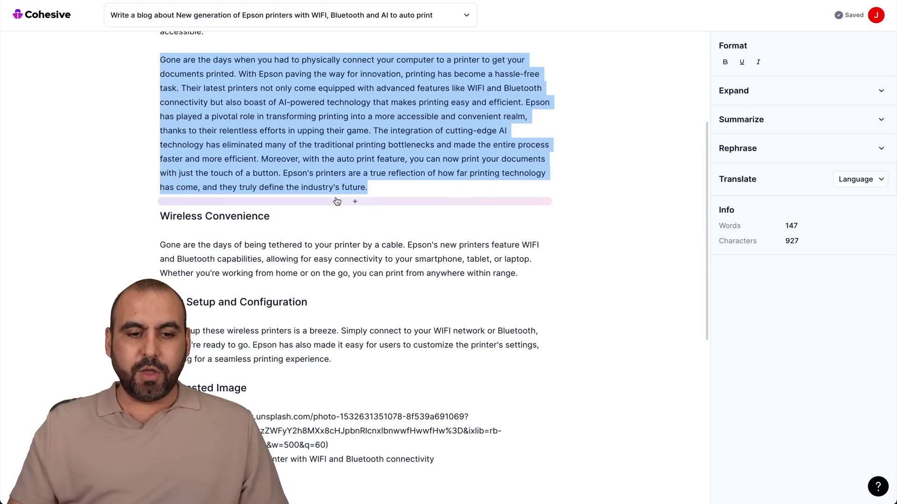
{"action": "left_click", "coordinate": [355, 204]}
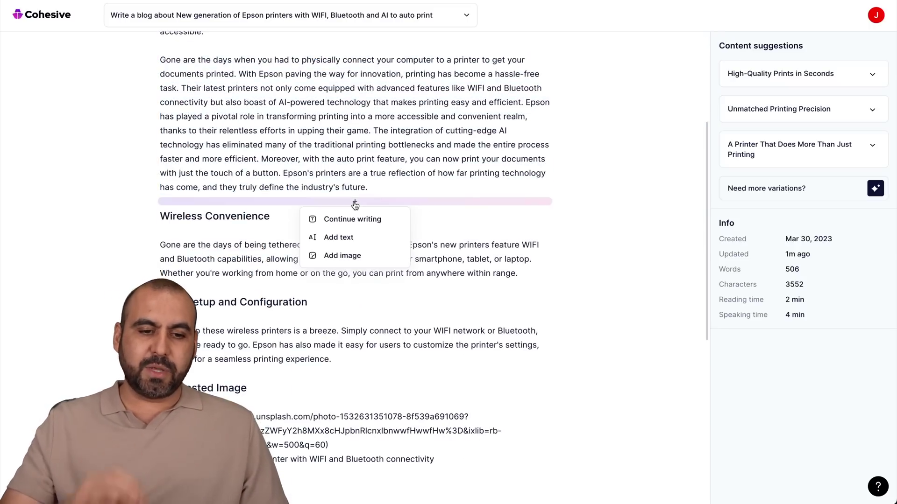
{"action": "left_click", "coordinate": [351, 235]}
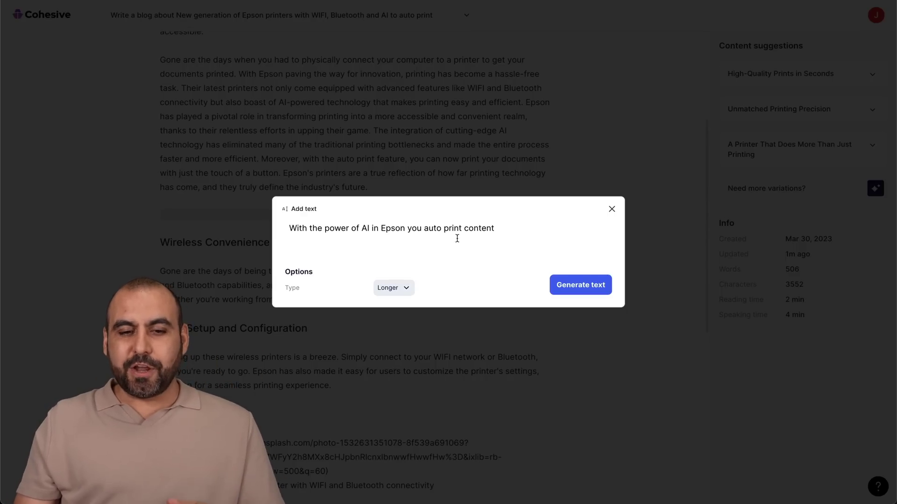
Step: Insert an AI paragraph on Epson's AI auto printing and generate an alternative version
{"action": "left_click", "coordinate": [584, 286]}
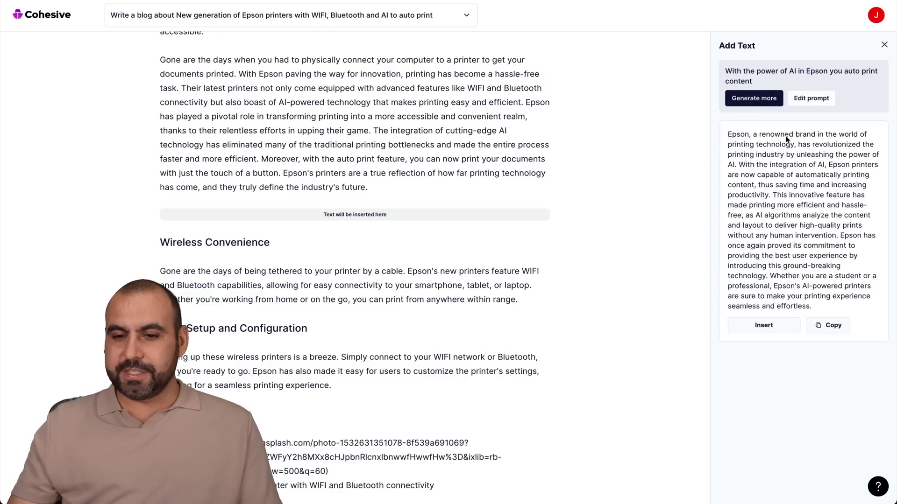
{"action": "left_click", "coordinate": [778, 327]}
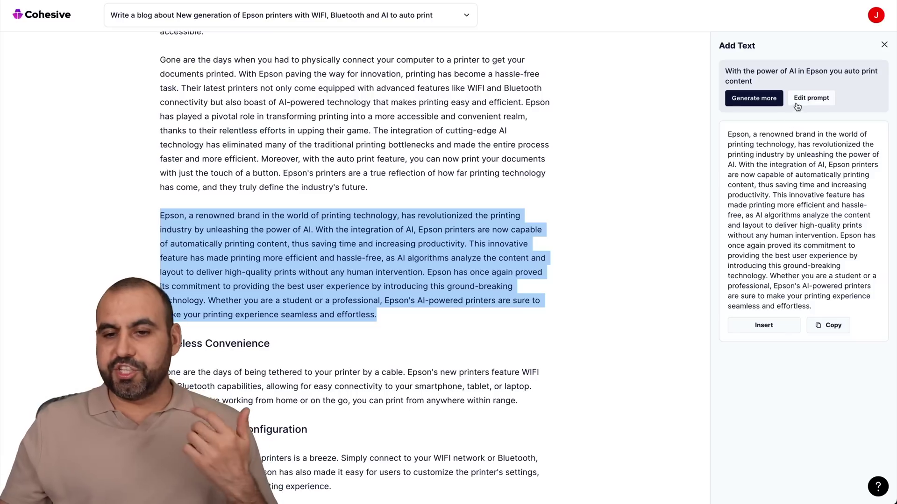
{"action": "left_click", "coordinate": [755, 100]}
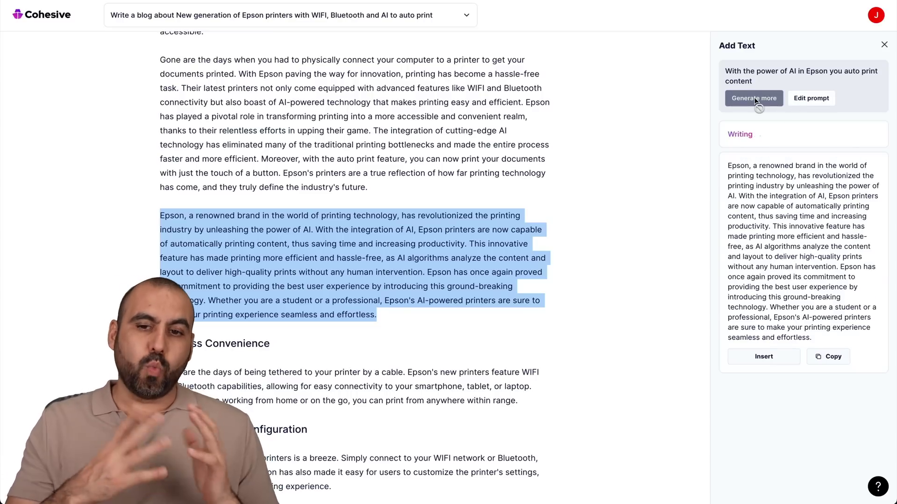
{"action": "left_click", "coordinate": [817, 104]}
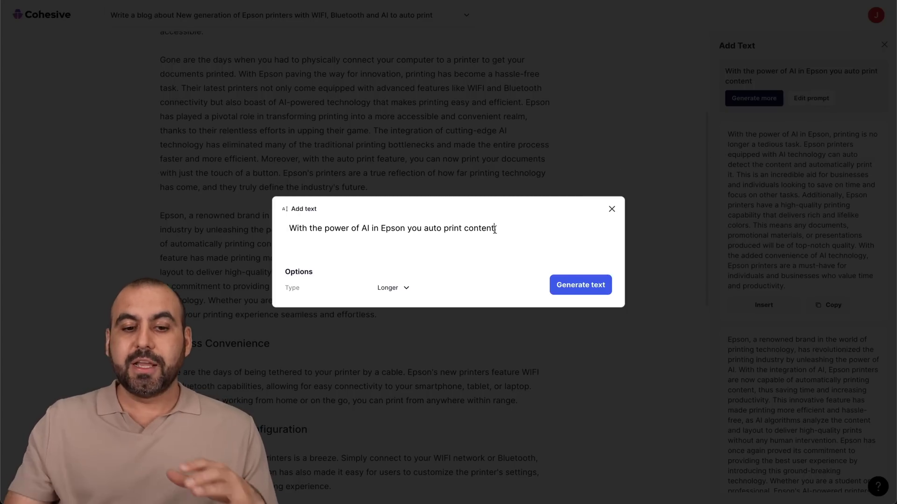
{"action": "left_click", "coordinate": [612, 209]}
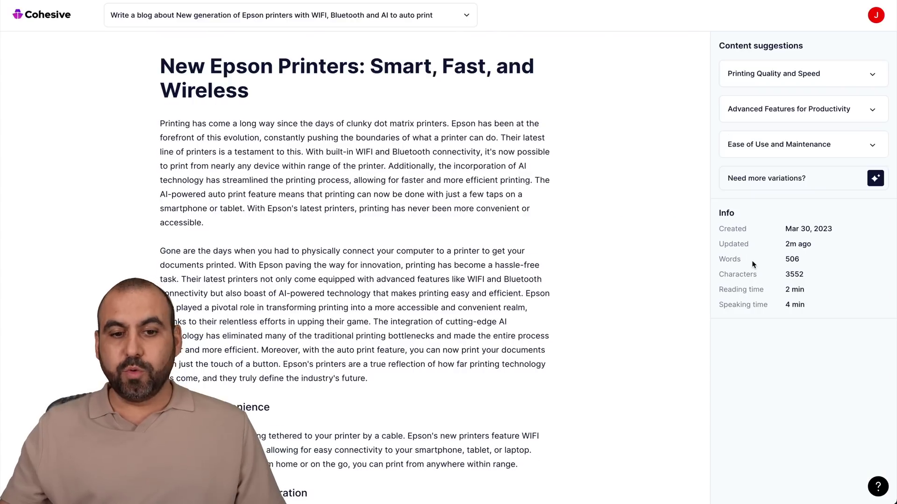
Step: Insert an image found by searching 'epson' under the AI Auto Print heading
{"action": "scroll", "coordinate": [450, 246], "scroll_direction": "down", "scroll_amount": 1}
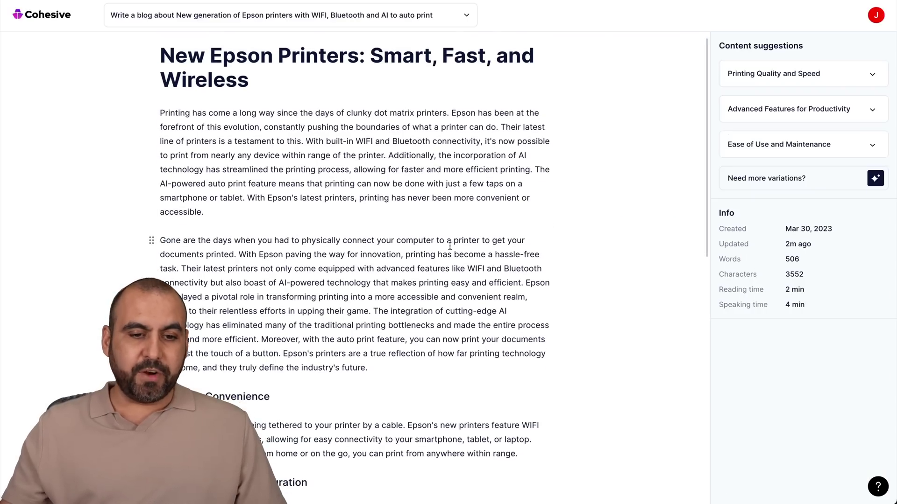
{"action": "scroll", "coordinate": [340, 284], "scroll_direction": "down", "scroll_amount": 12}
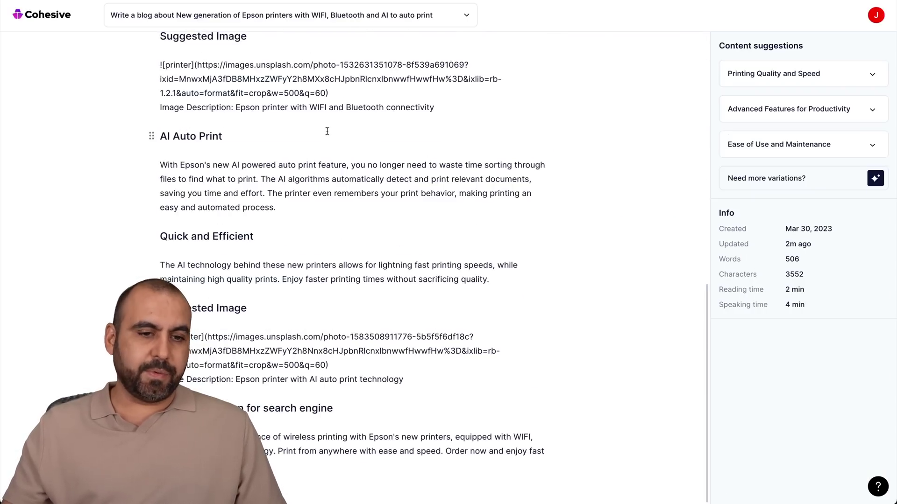
{"action": "left_click", "coordinate": [355, 121]}
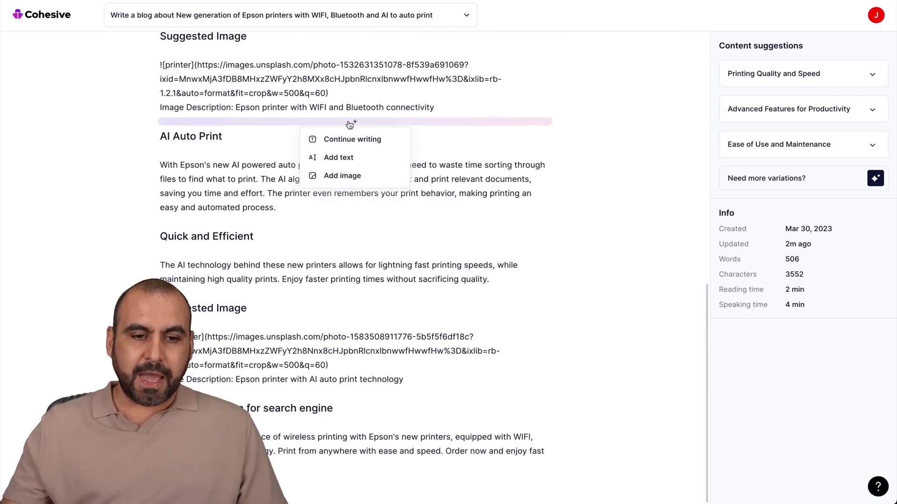
{"action": "left_click", "coordinate": [344, 176]}
{"action": "left_click", "coordinate": [771, 122]}
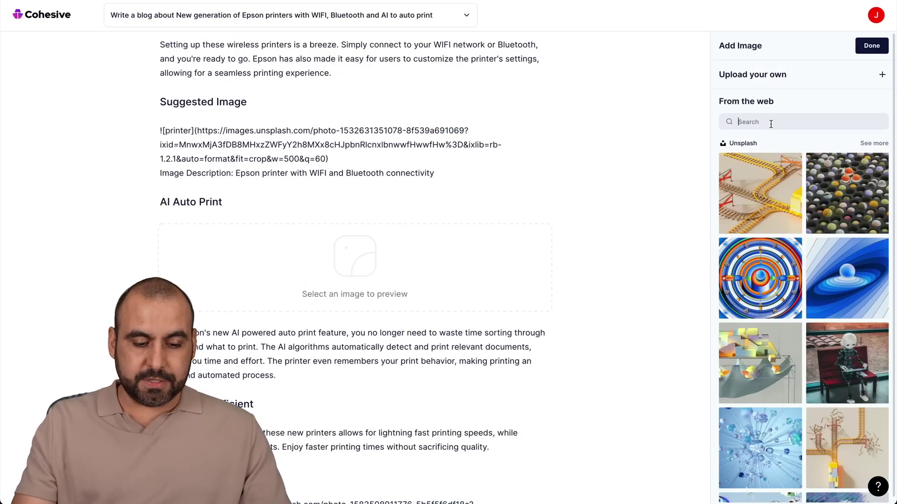
{"action": "type", "text": "epson"}
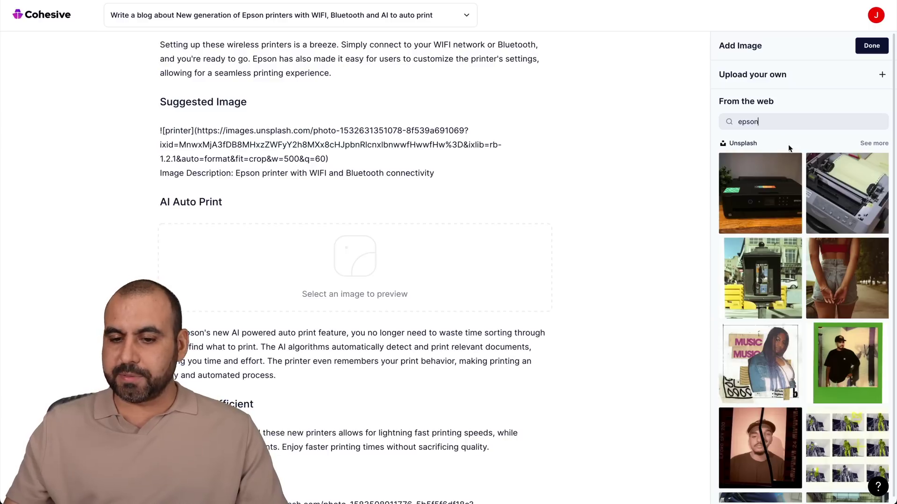
{"action": "left_click", "coordinate": [769, 190]}
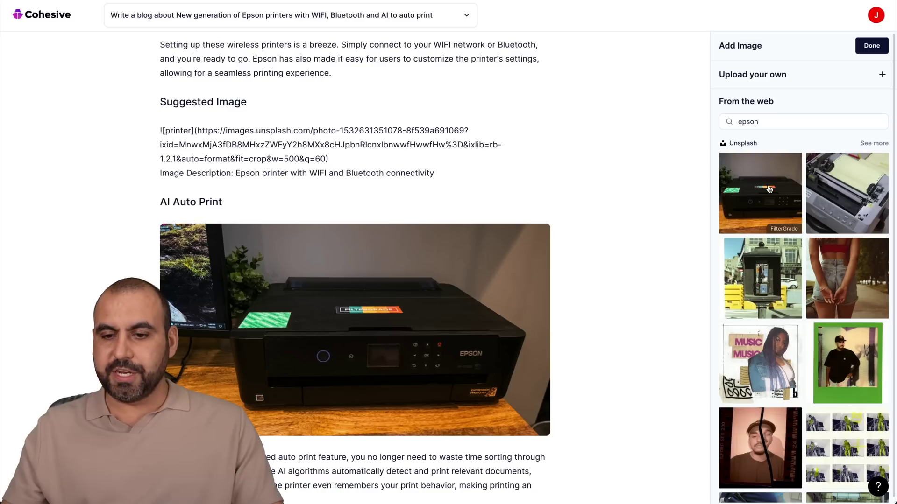
Step: Swap it for a toner-cartridge photo found by searching 'printers'
{"action": "double_click", "coordinate": [787, 121]}
{"action": "type", "text": "pri"}
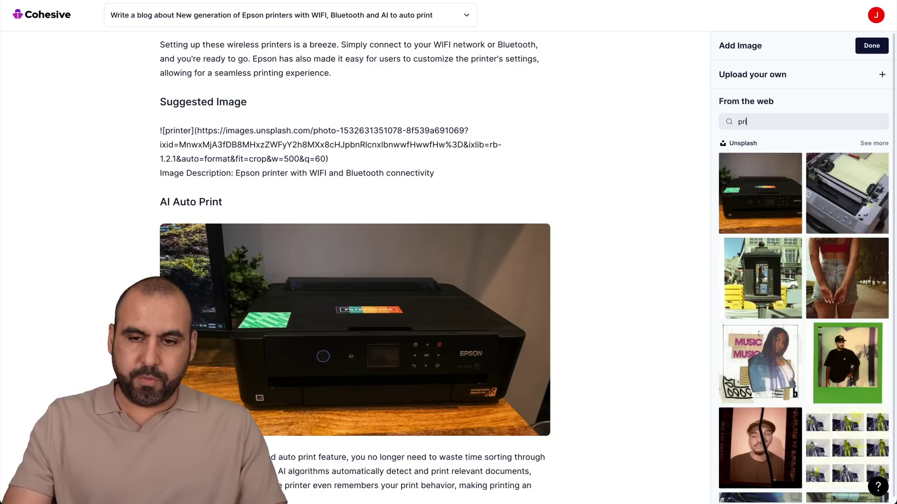
{"action": "type", "text": "nters"}
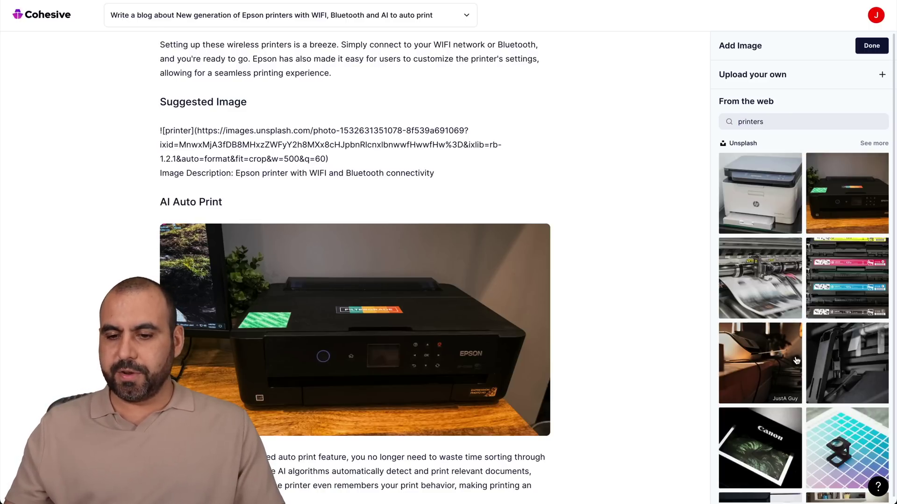
{"action": "left_click", "coordinate": [842, 283]}
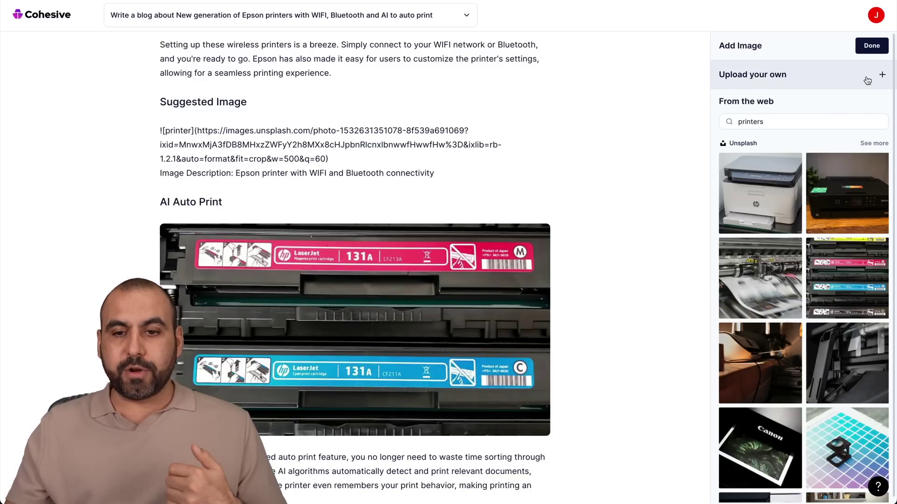
{"action": "left_click", "coordinate": [871, 45]}
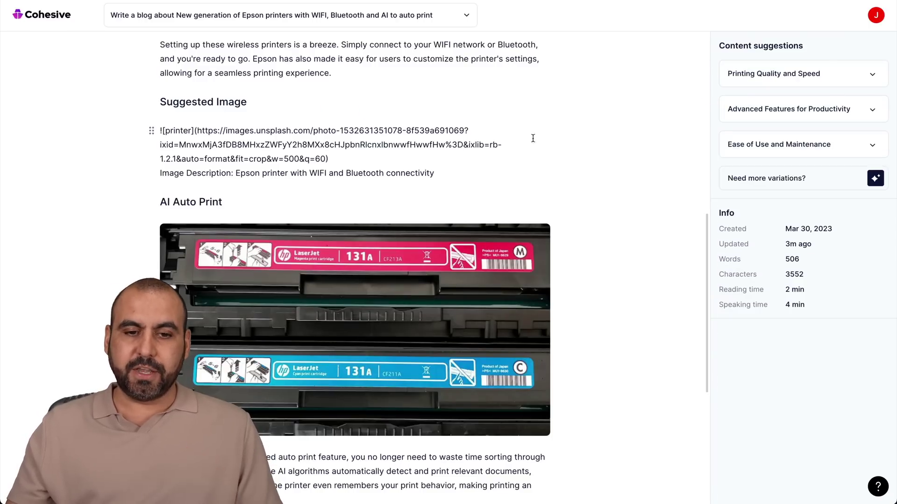
{"action": "scroll", "coordinate": [494, 161], "scroll_direction": "up", "scroll_amount": 10}
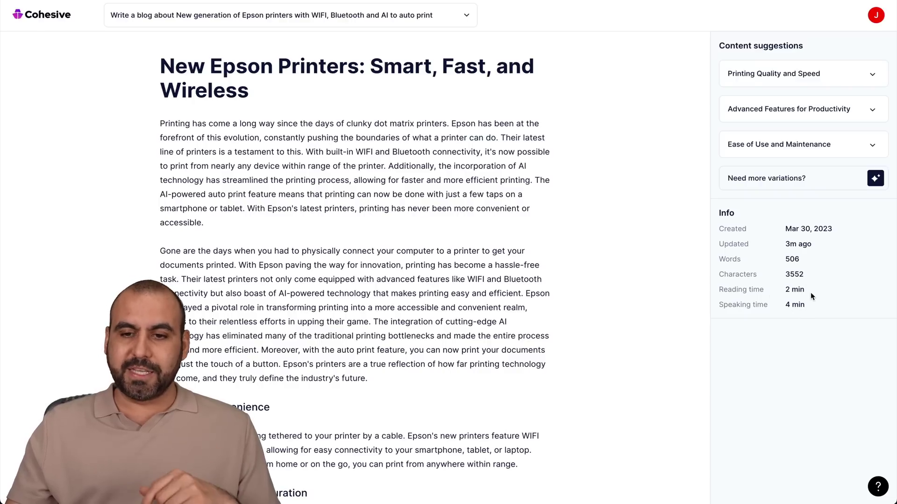
Step: Open the Scripts for Youtube Video template from the Social Media templates
{"action": "left_click", "coordinate": [65, 18]}
{"action": "scroll", "coordinate": [391, 236], "scroll_direction": "down", "scroll_amount": 3}
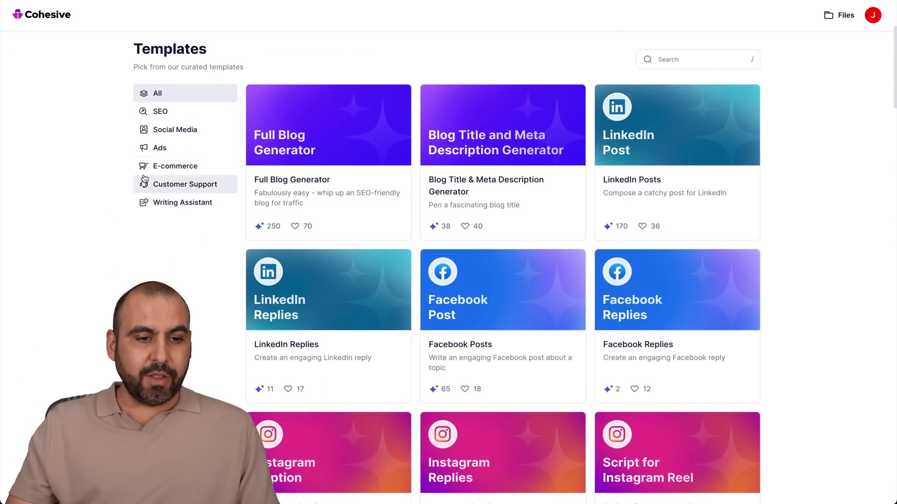
{"action": "left_click", "coordinate": [172, 112]}
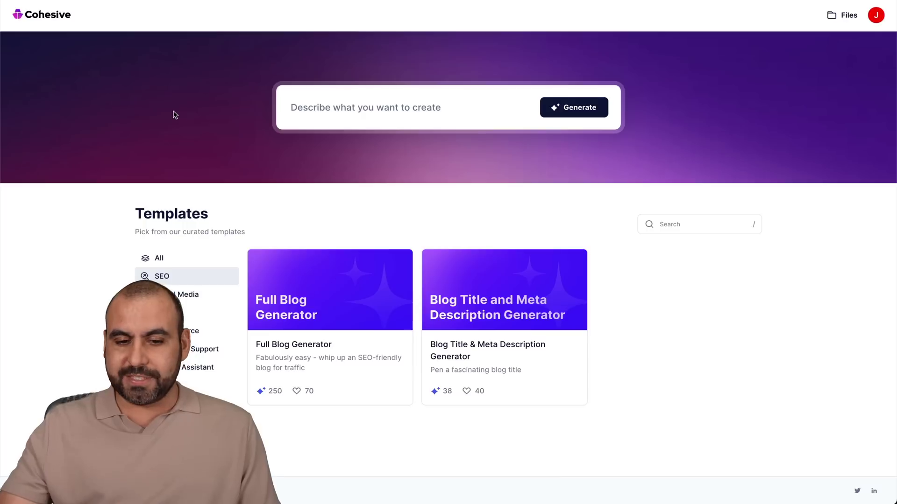
{"action": "left_click", "coordinate": [190, 302]}
{"action": "scroll", "coordinate": [430, 315], "scroll_direction": "down", "scroll_amount": 8}
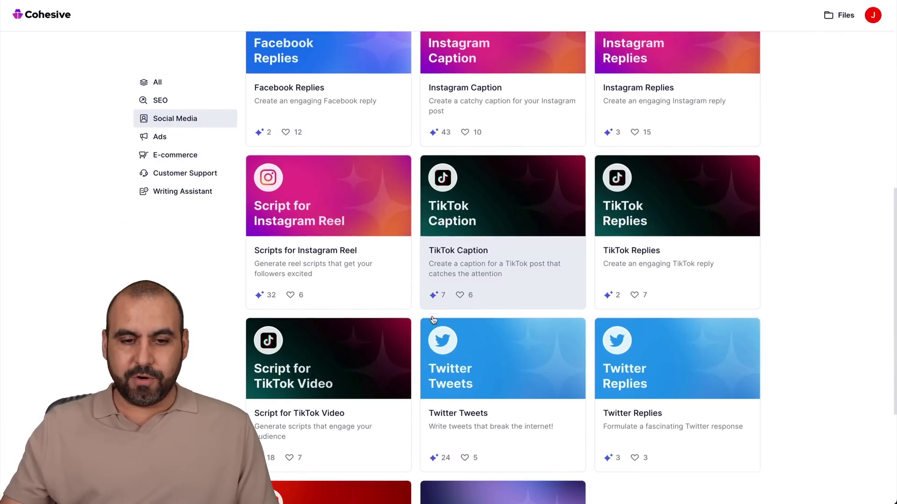
{"action": "scroll", "coordinate": [433, 320], "scroll_direction": "down", "scroll_amount": 4}
{"action": "left_click", "coordinate": [368, 319]}
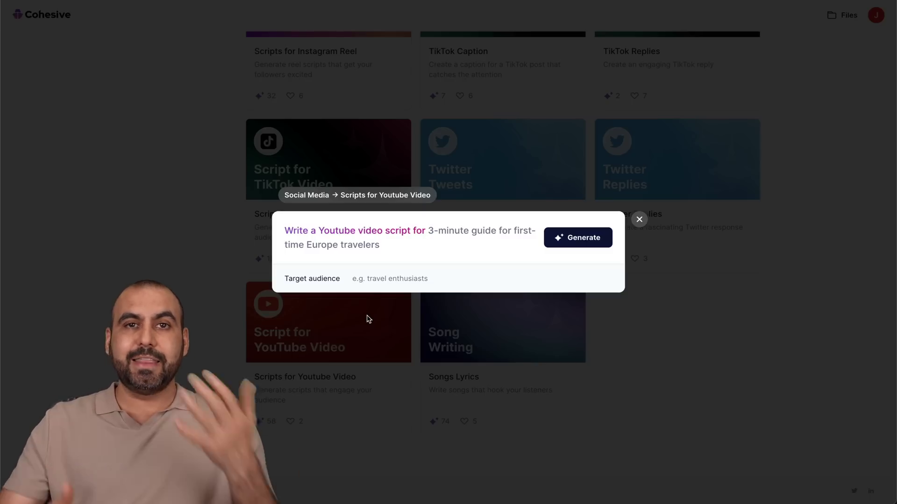
Step: Generate a script on editing videos with a Macbook M1 for audience 'tech gurus'
{"action": "type", "text": "how to use Macbook M1 laptop to edit videos"}
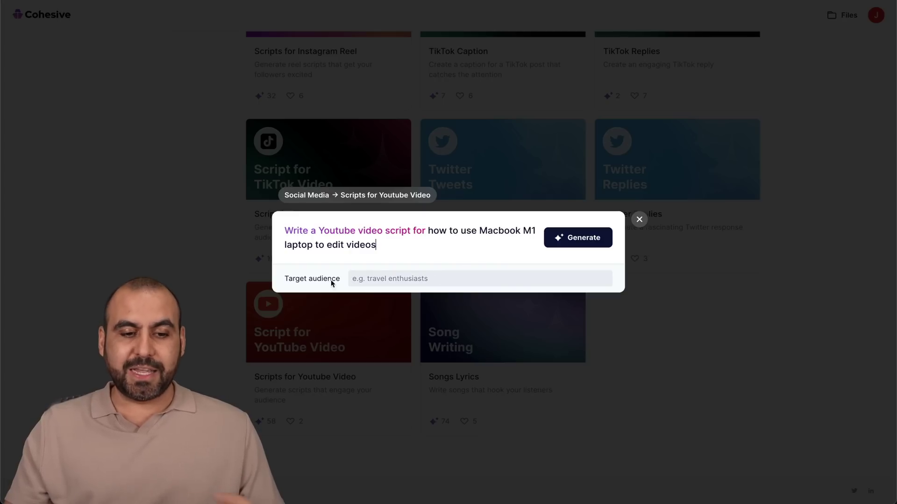
{"action": "type", "text": "te"}
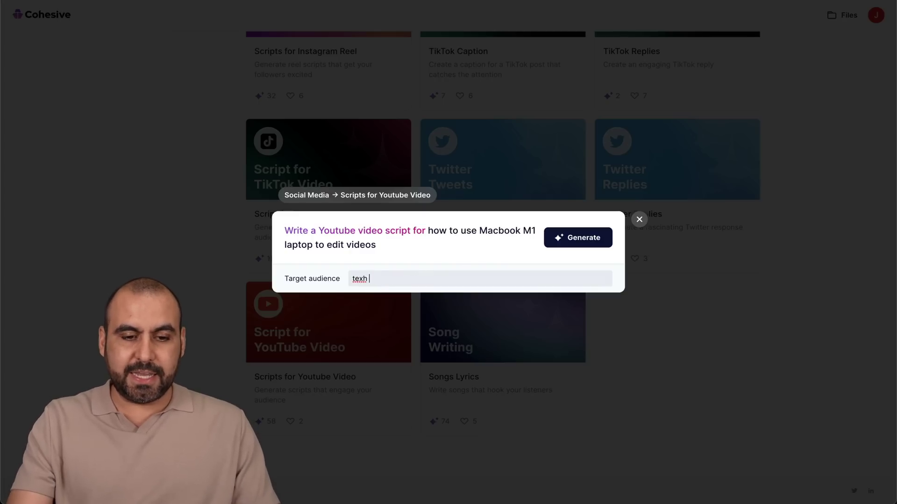
{"action": "type", "text": "ch gurus"}
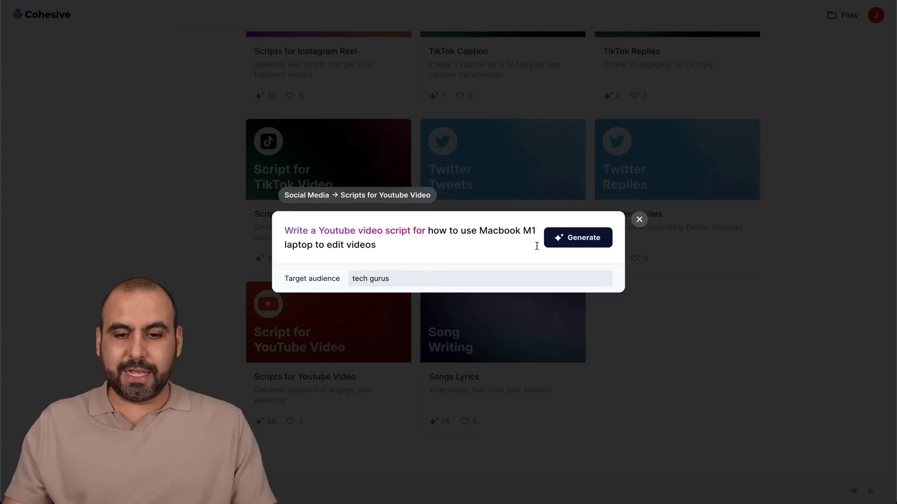
{"action": "left_click", "coordinate": [567, 239]}
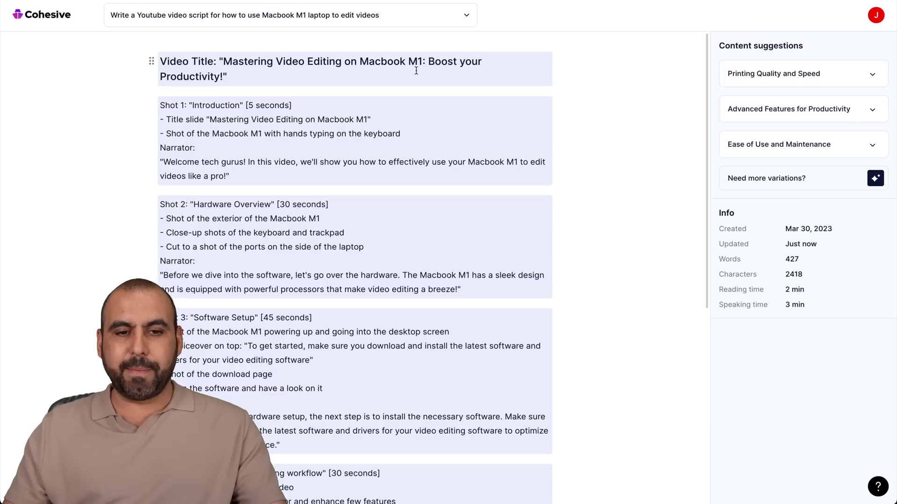
{"action": "scroll", "coordinate": [280, 70], "scroll_direction": "down", "scroll_amount": 1}
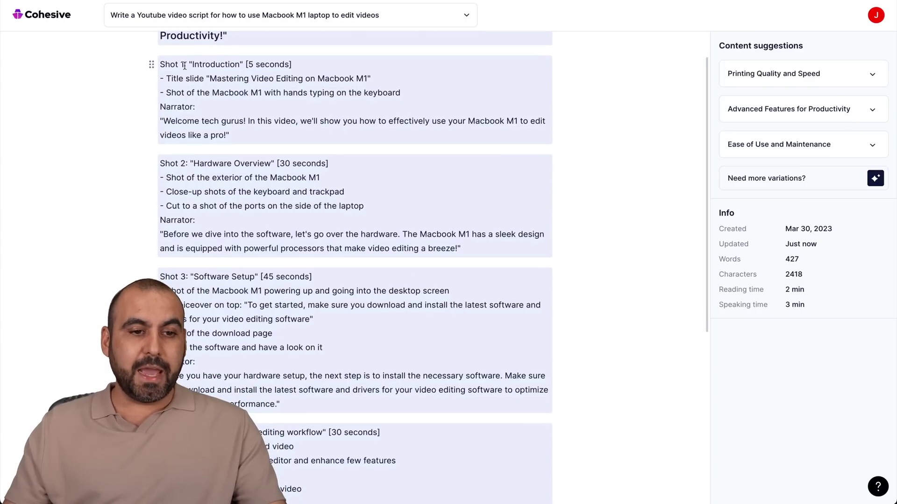
{"action": "left_click", "coordinate": [279, 121]}
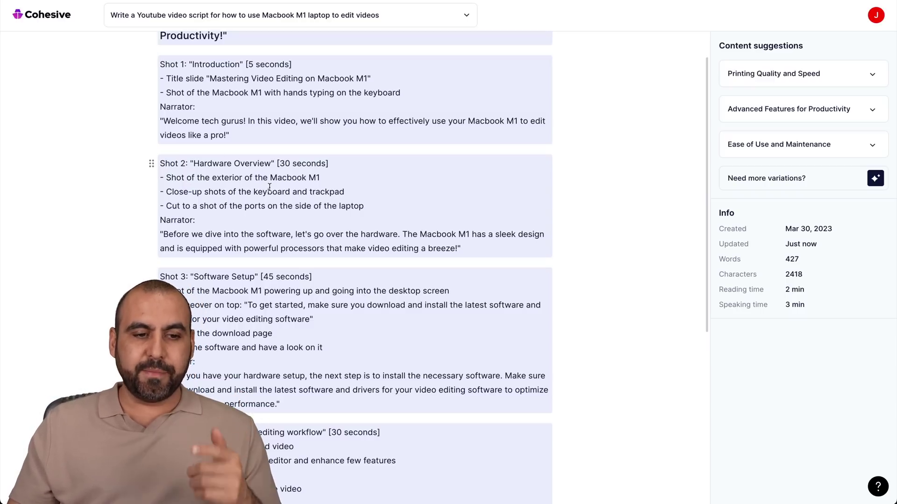
{"action": "scroll", "coordinate": [267, 197], "scroll_direction": "down", "scroll_amount": 6}
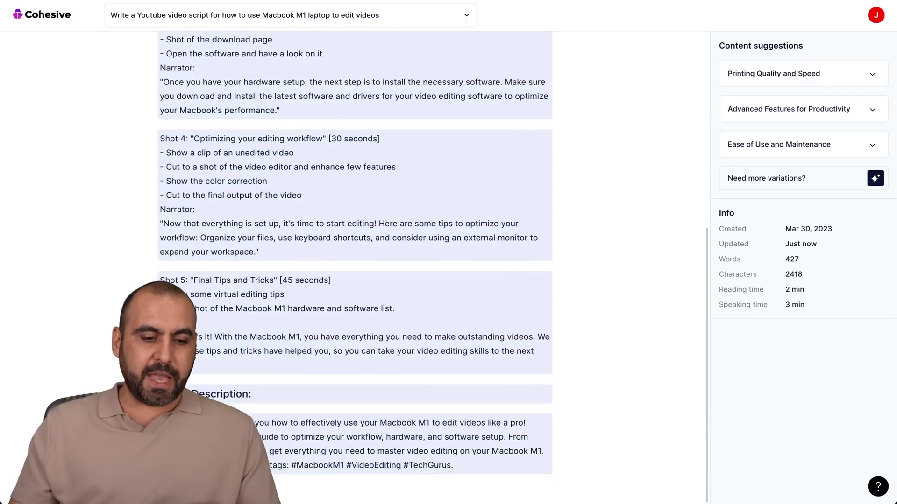
{"action": "scroll", "coordinate": [352, 329], "scroll_direction": "up", "scroll_amount": 7}
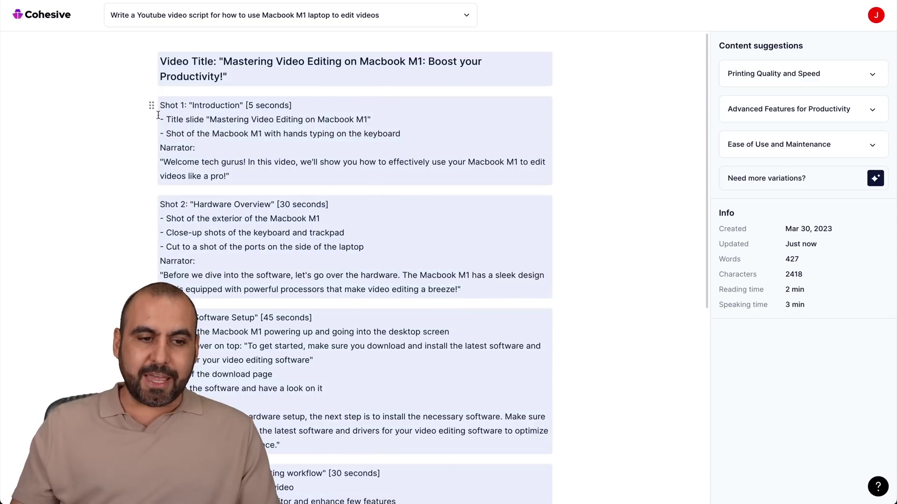
{"action": "left_click", "coordinate": [152, 106]}
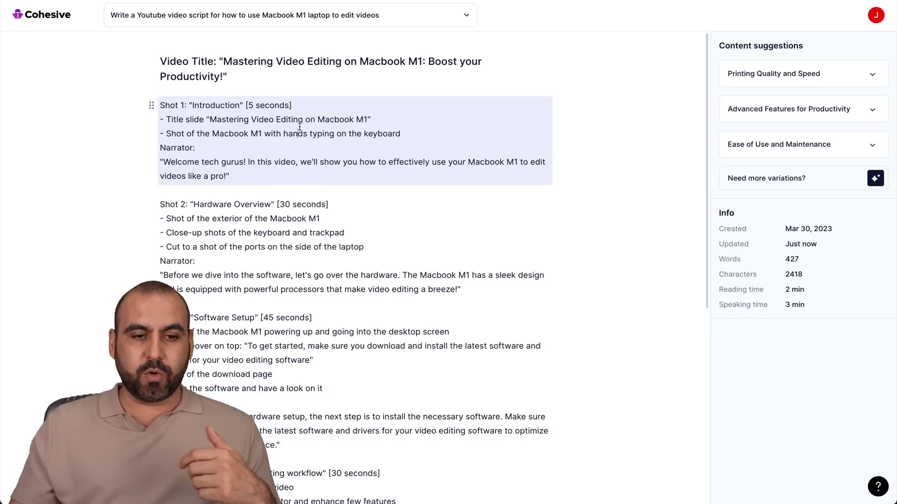
{"action": "left_click", "coordinate": [270, 219]}
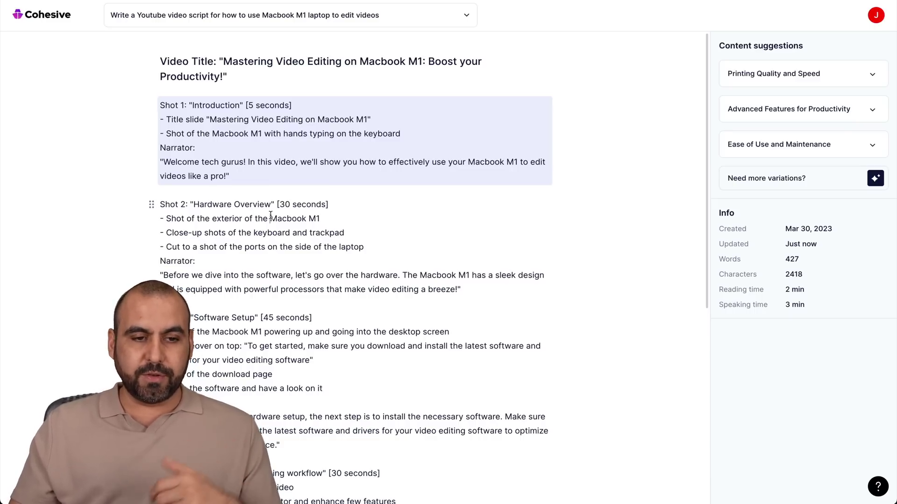
{"action": "left_click", "coordinate": [55, 16]}
Step: Open the Facebook Ads template, then select the JiaSifu monocular's product title on Amazon
{"action": "scroll", "coordinate": [316, 301], "scroll_direction": "down", "scroll_amount": 2}
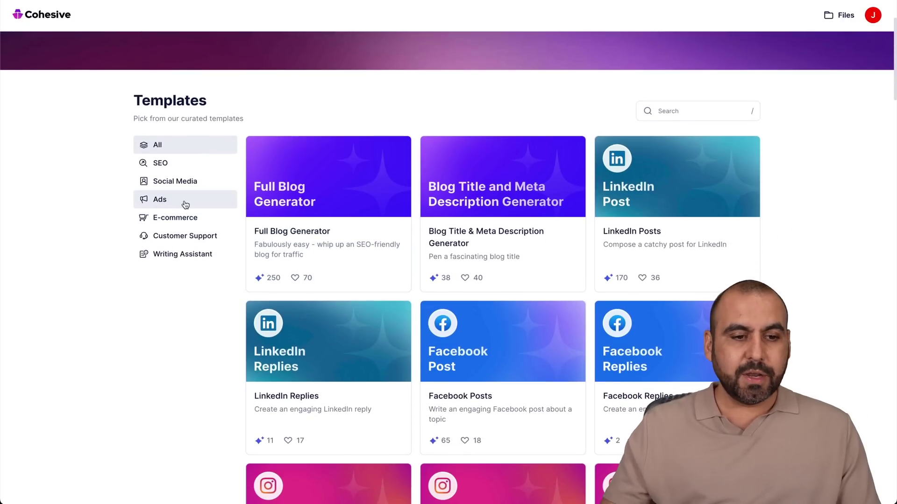
{"action": "left_click", "coordinate": [190, 200]}
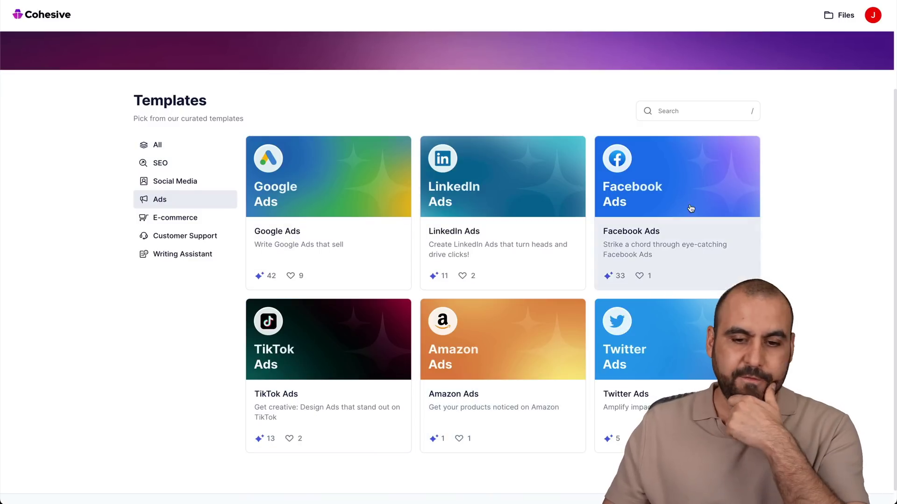
{"action": "left_click", "coordinate": [700, 156]}
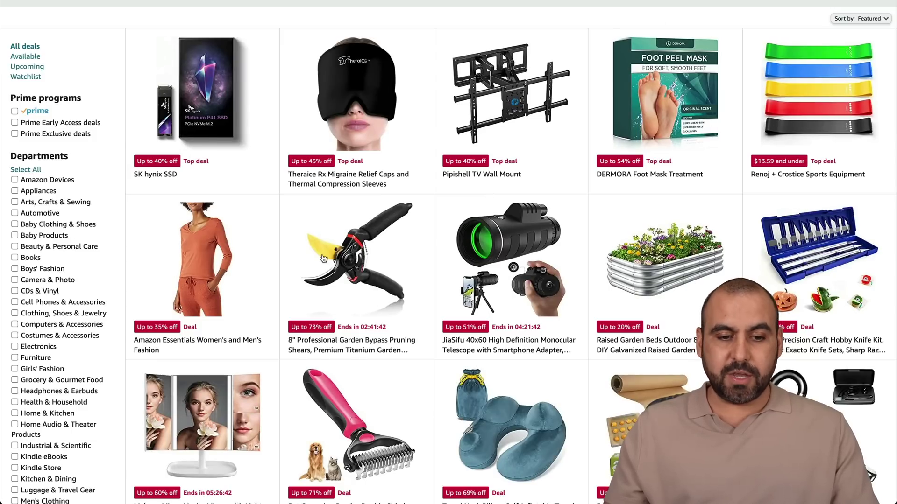
{"action": "left_click", "coordinate": [507, 279]}
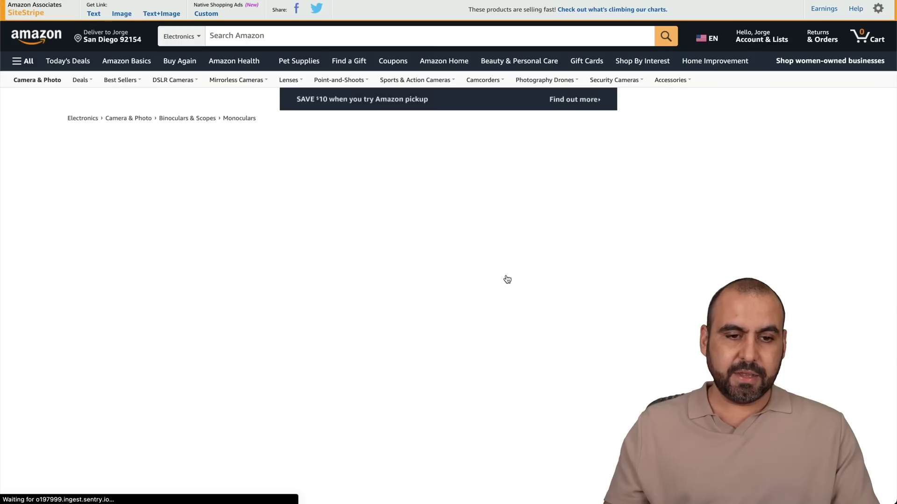
{"action": "left_click_drag", "start_coordinate": [343, 139], "coordinate": [660, 171]}
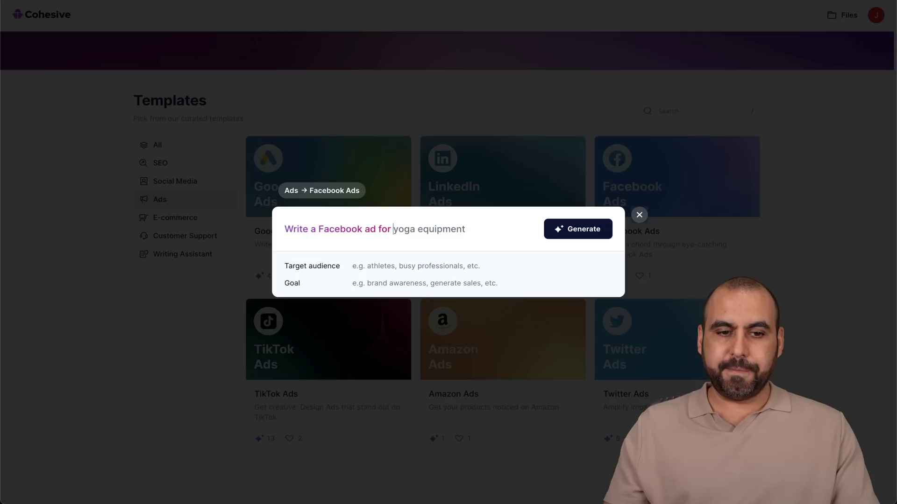
Step: Generate a Facebook ad for the pasted monocular title, audience 'campers, hunters', goal 'sales'
{"action": "type", "text": "iaSifu 40×60 High Definition Monocular Telescope with Smartphone Adapter, BAK4 Prism FMC Monocular with Clear Low Light Vision for Wildlife Hunting Camping Travelling"}
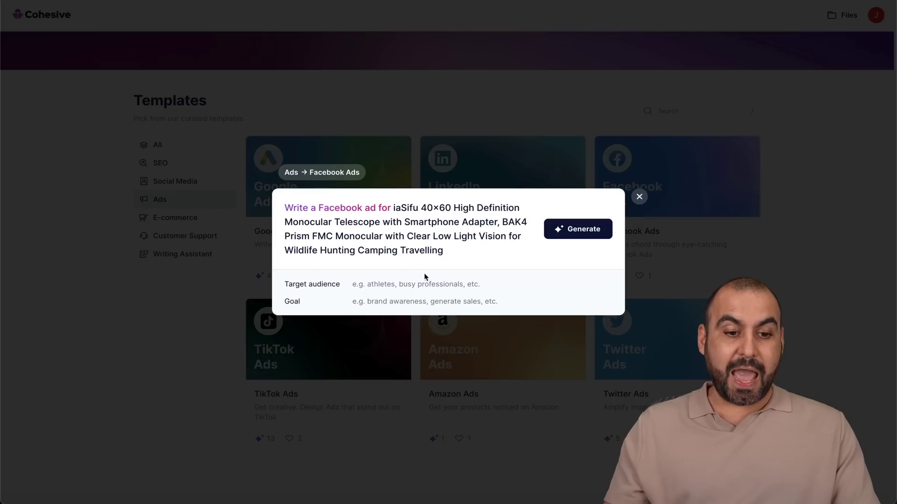
{"action": "left_click", "coordinate": [401, 287]}
{"action": "type", "text": "campers"}
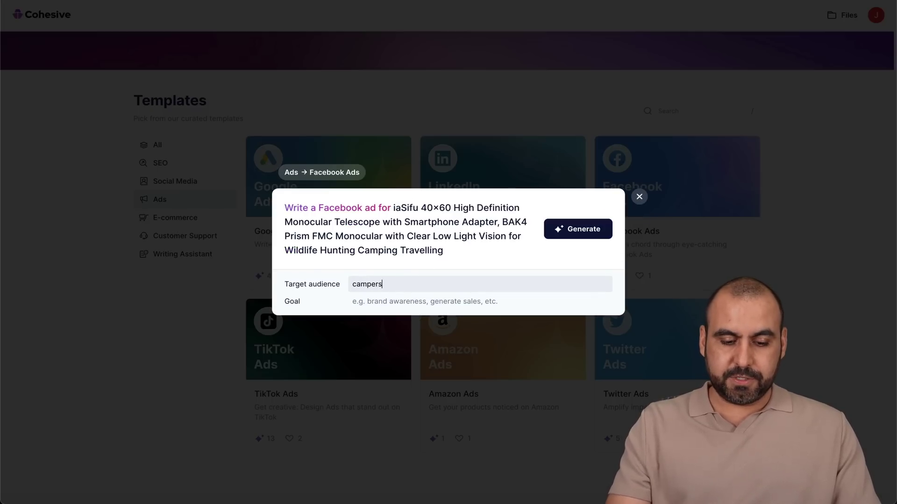
{"action": "type", "text": ", hunters"}
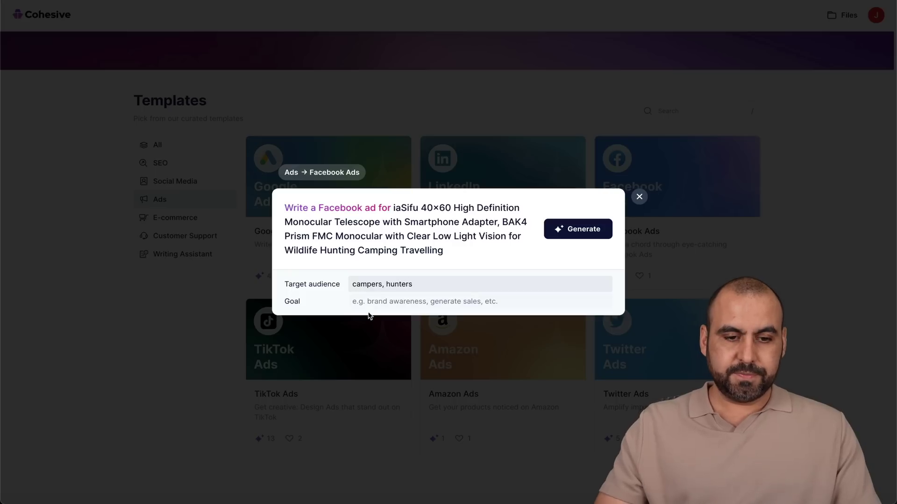
{"action": "left_click", "coordinate": [388, 303]}
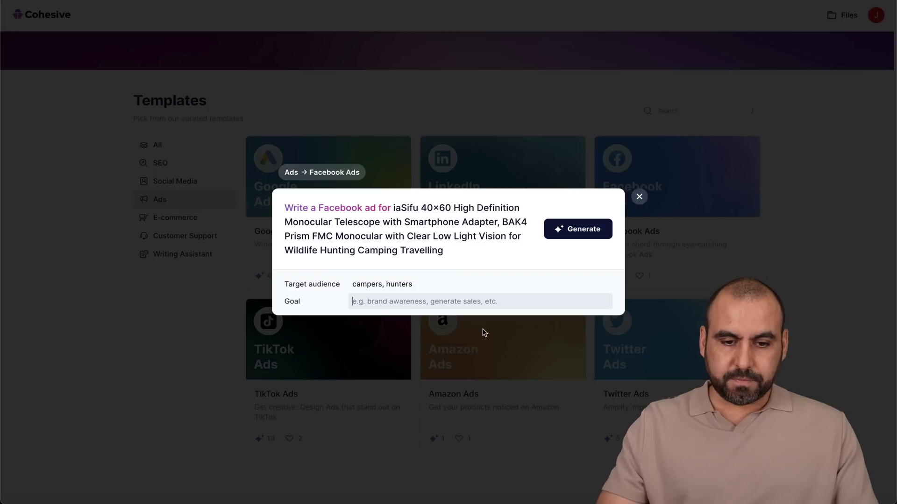
{"action": "type", "text": "sales"}
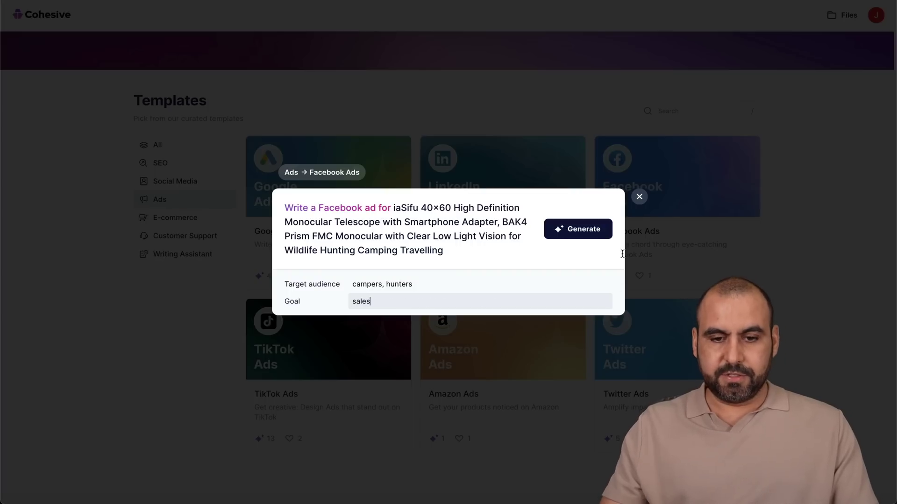
{"action": "left_click", "coordinate": [587, 234]}
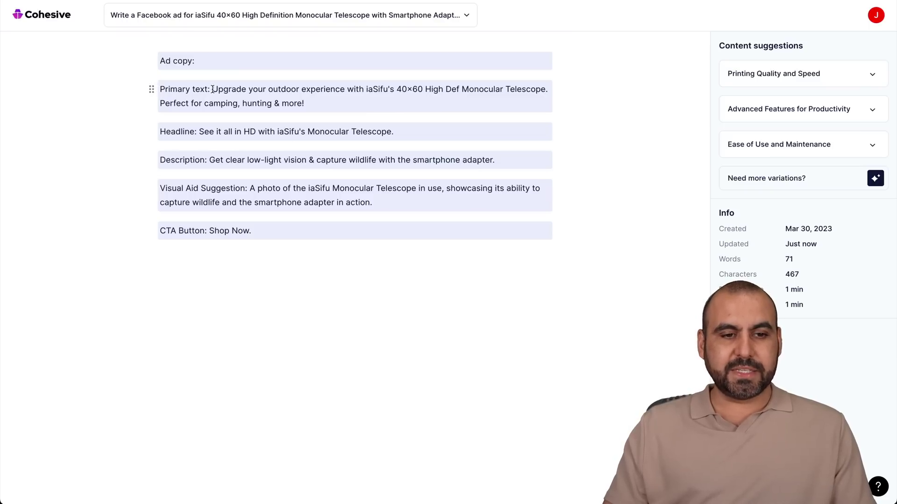
Step: Look over the finished 71-word monocular Facebook ad, then return to the templates page
{"action": "left_click_drag", "start_coordinate": [211, 89], "coordinate": [464, 103]}
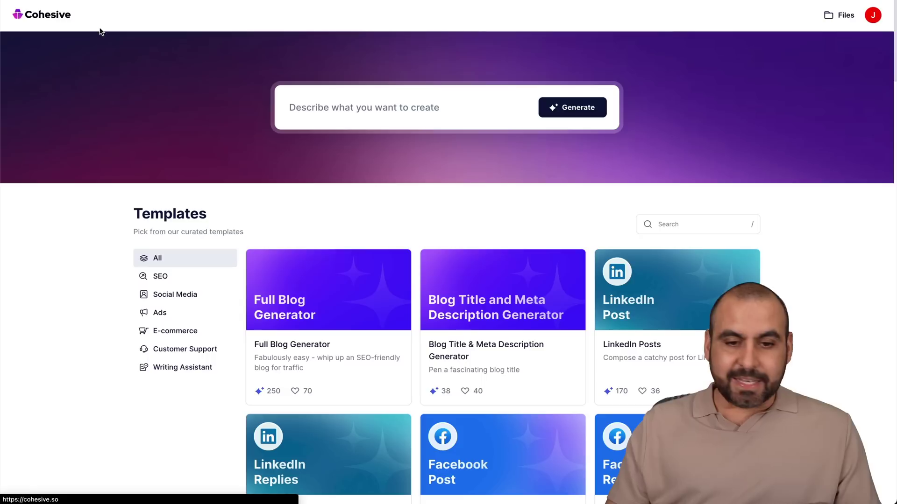
{"action": "left_click", "coordinate": [57, 18]}
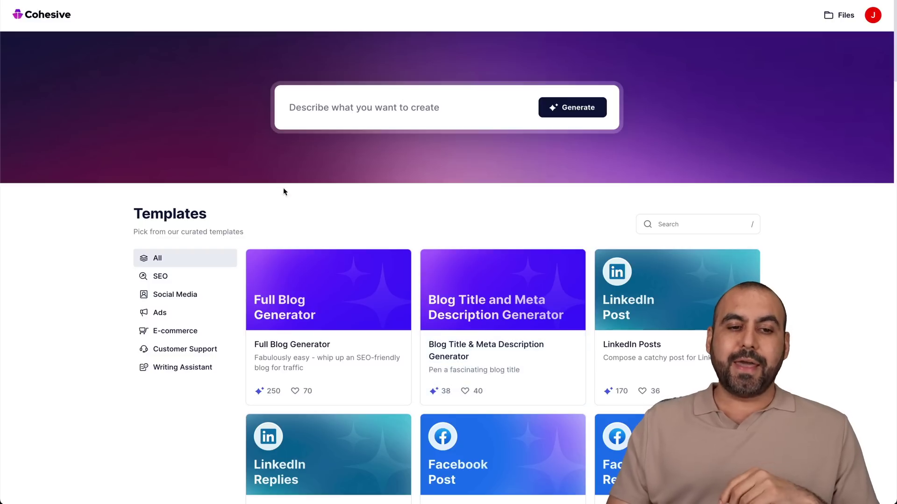
{"action": "left_click", "coordinate": [475, 111]}
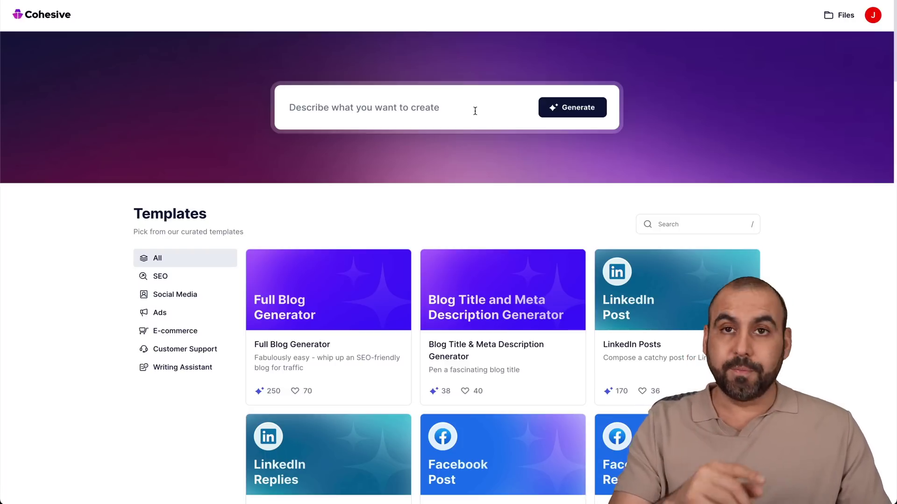
Step: Write the prompt 'Amazon review for:' followed by the pasted monocular product title
{"action": "type", "text": "Amazon review do"}
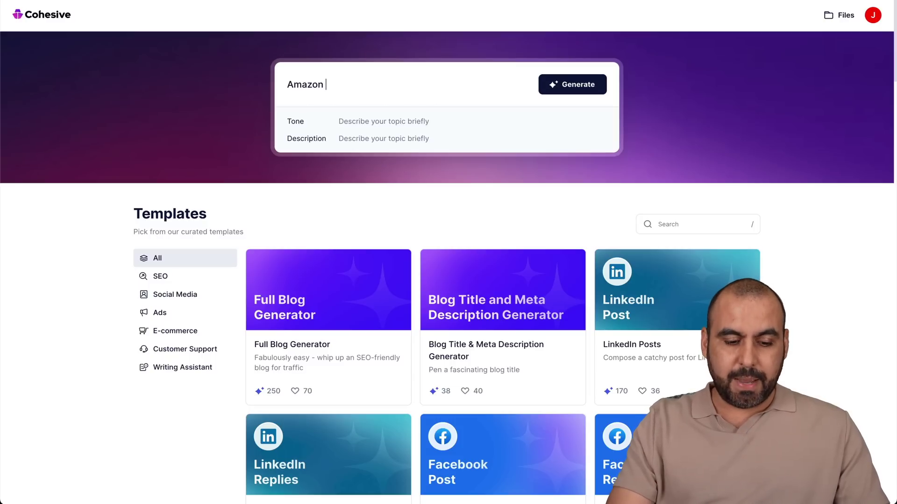
{"action": "key", "text": "BackSpace"}
{"action": "key", "text": "BackSpace"}
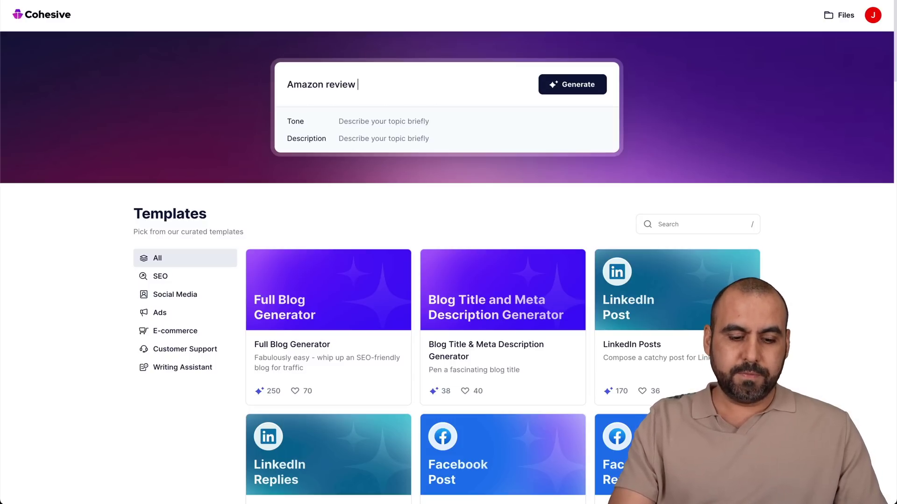
{"action": "type", "text": "for:"}
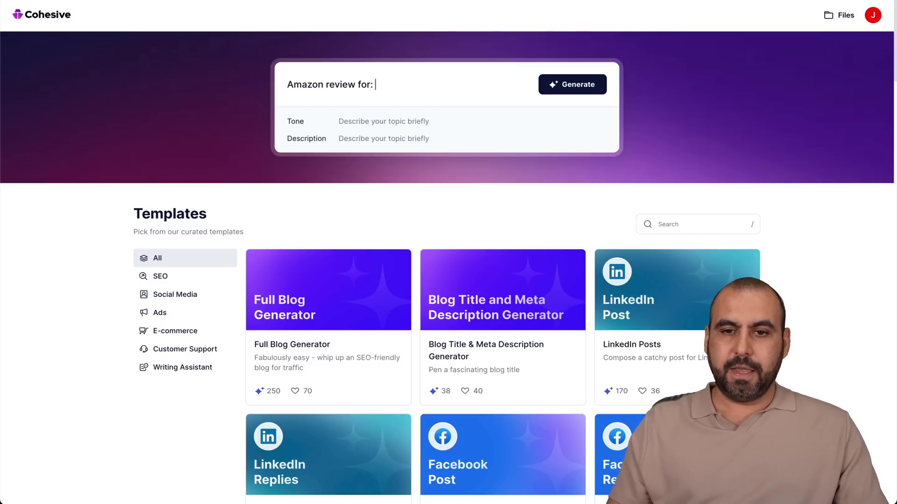
{"action": "type", "text": "iaSifu 40×60 High Definition Monocular Telescope with Smartphone Adapter, BAK4 Prism FMC Monocular with Clear Low Light Vision for Wildlife Hunting Camping Travelling"}
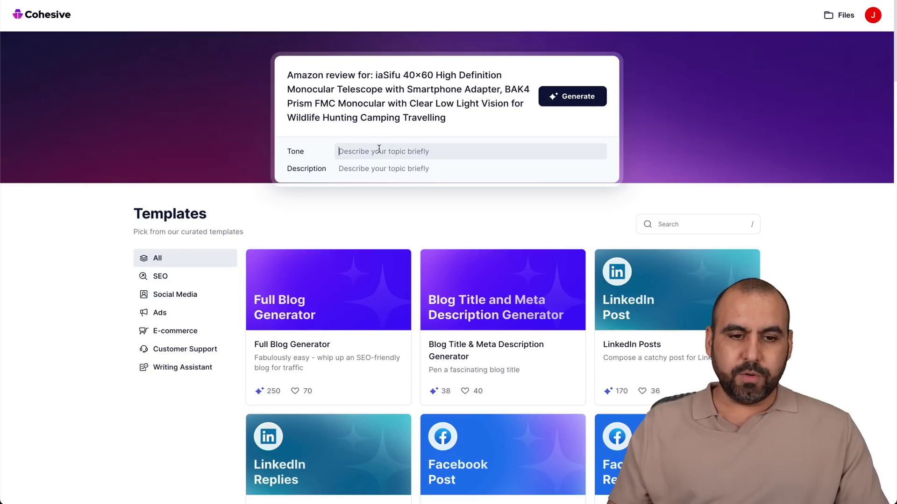
Step: Set tone 'direct, professional' and description 'my camping experince', then generate the review
{"action": "left_click", "coordinate": [427, 140]}
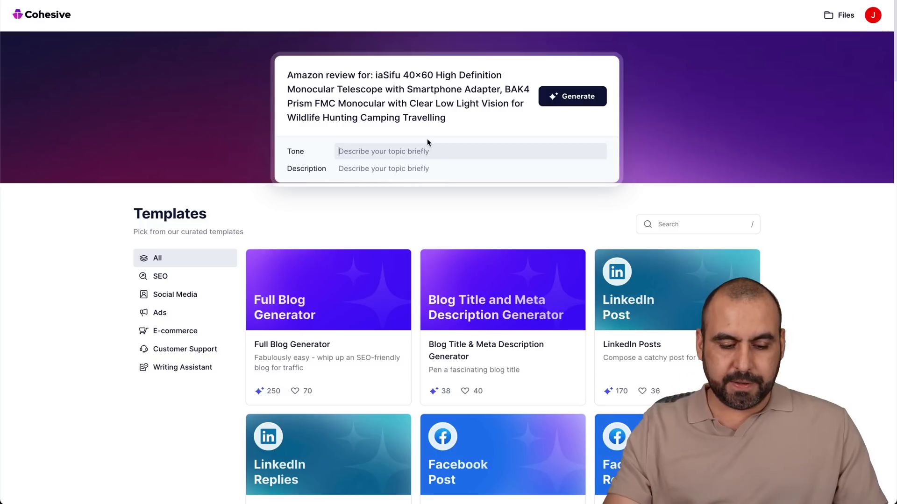
{"action": "type", "text": "direct, profe"}
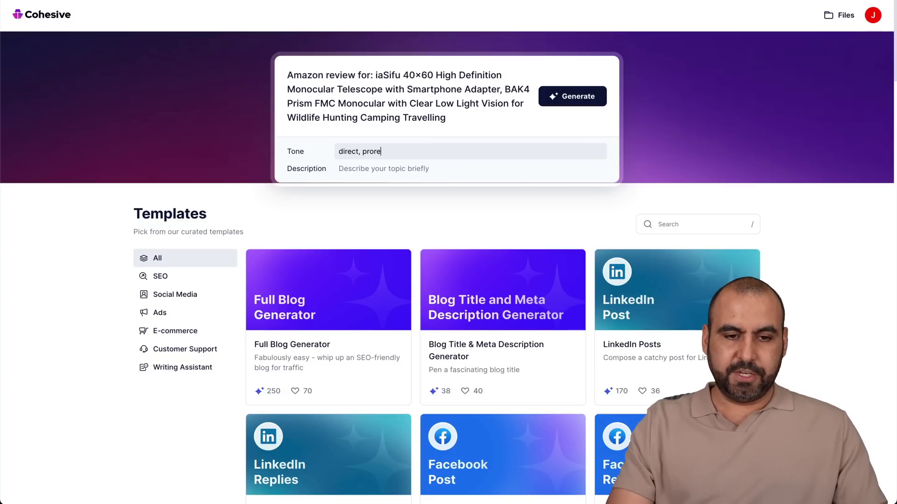
{"action": "key", "text": "BackSpace"}
{"action": "key", "text": "BackSpace"}
{"action": "key", "text": "BackSpace"}
{"action": "type", "text": "ofessional"}
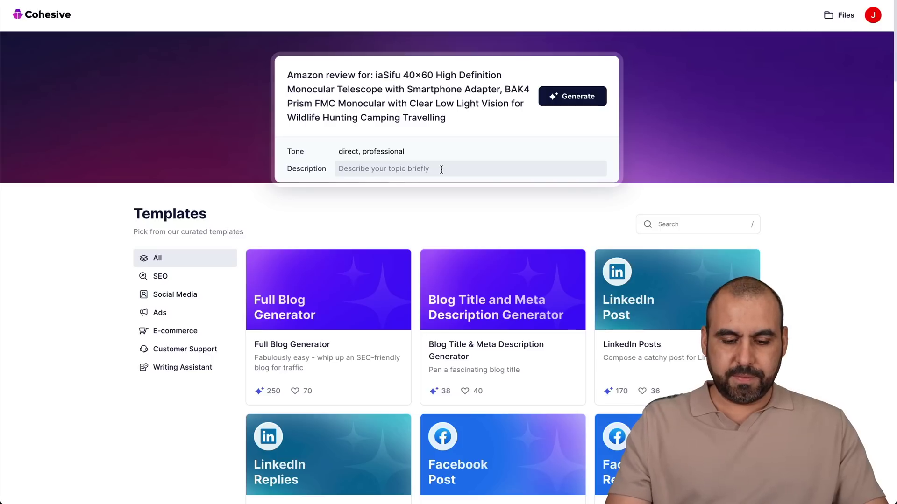
{"action": "left_click", "coordinate": [441, 169]}
{"action": "type", "text": "my camping exp"}
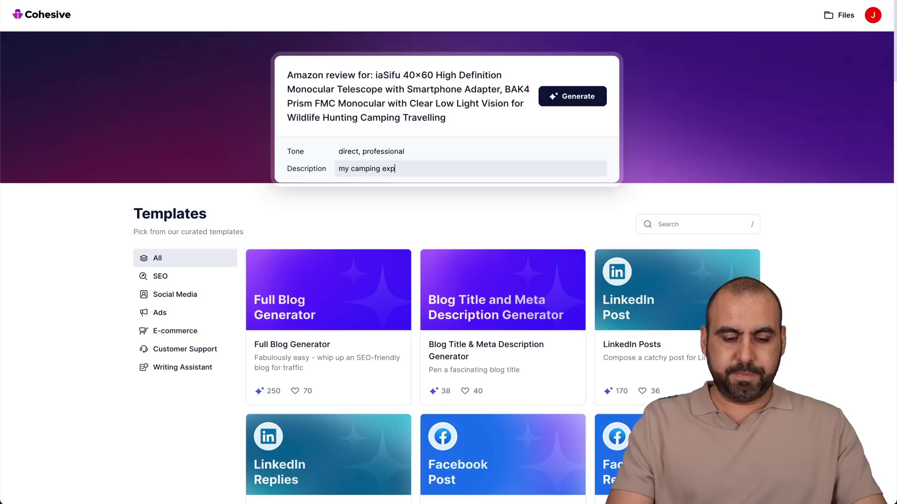
{"action": "type", "text": "erince"}
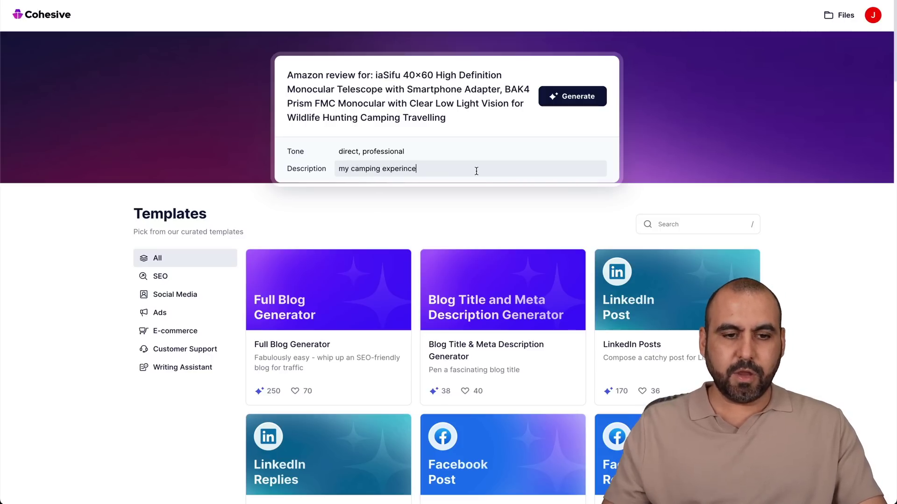
{"action": "left_click", "coordinate": [571, 103]}
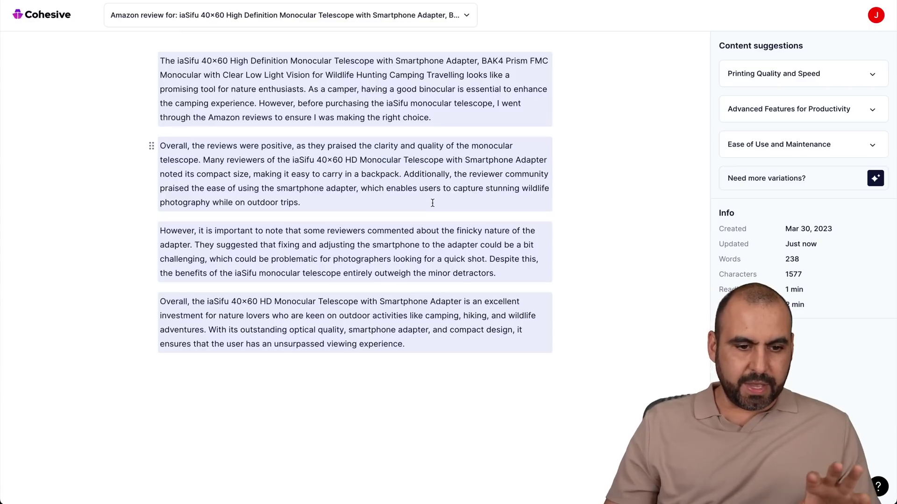
Step: Reopen the review's original prompt from the document title dropdown
{"action": "left_click", "coordinate": [152, 20]}
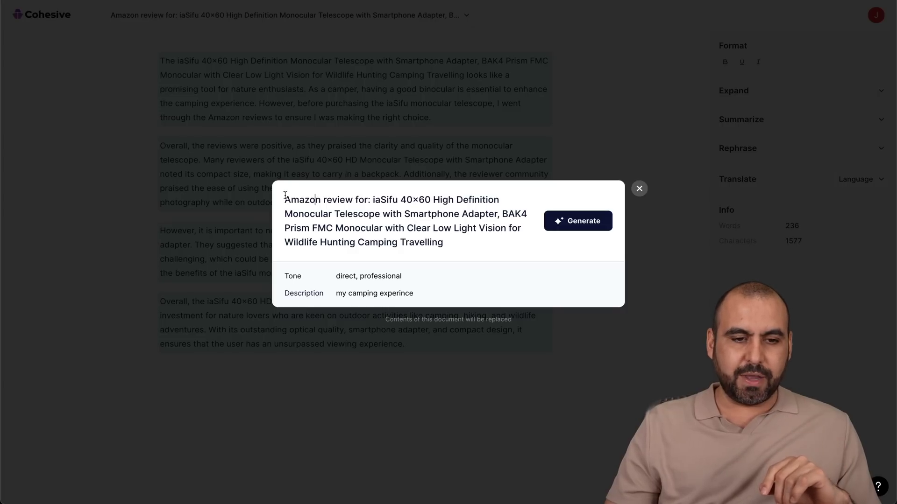
Step: Prefix the prompt with 'write a' and regenerate the review
{"action": "type", "text": "write a"}
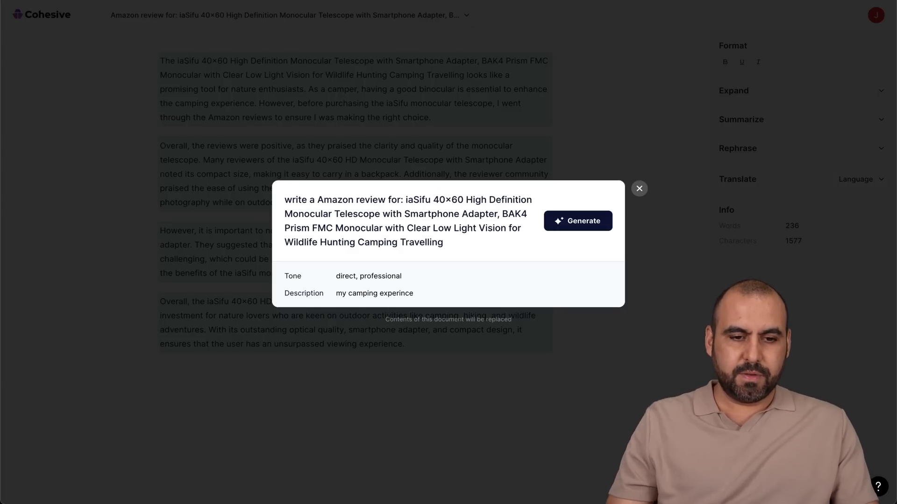
{"action": "left_click", "coordinate": [567, 226]}
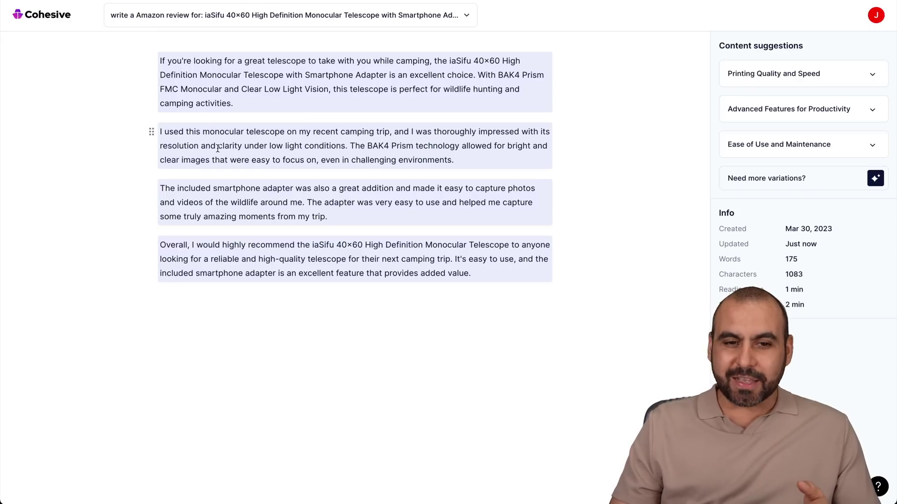
Step: Leave the 175-word regenerated review for the Cohesive home page
{"action": "left_click", "coordinate": [42, 18]}
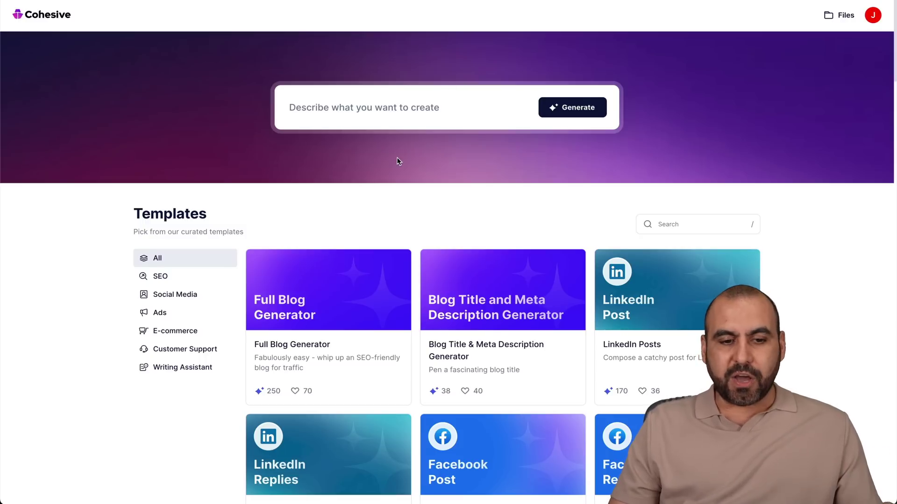
Step: Open the Files list showing the twelve saved documents
{"action": "scroll", "coordinate": [398, 161], "scroll_direction": "down", "scroll_amount": 2}
{"action": "scroll", "coordinate": [425, 397], "scroll_direction": "up", "scroll_amount": 2}
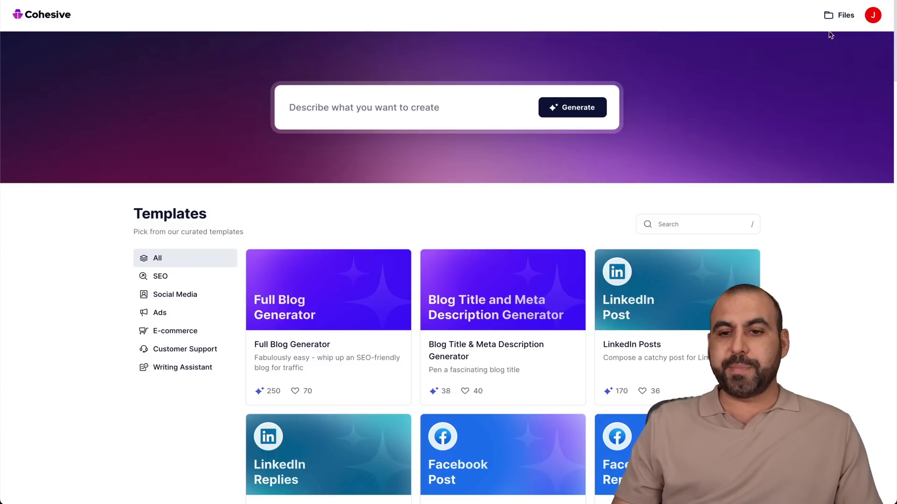
{"action": "left_click", "coordinate": [841, 16]}
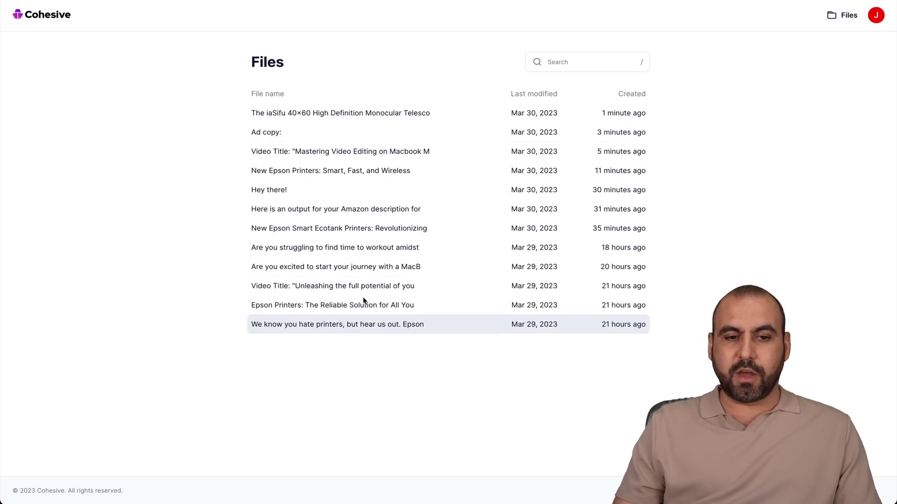
Step: Open the 238-word monocular review from Files and type 'zxzx' into its first paragraph
{"action": "left_click", "coordinate": [352, 114]}
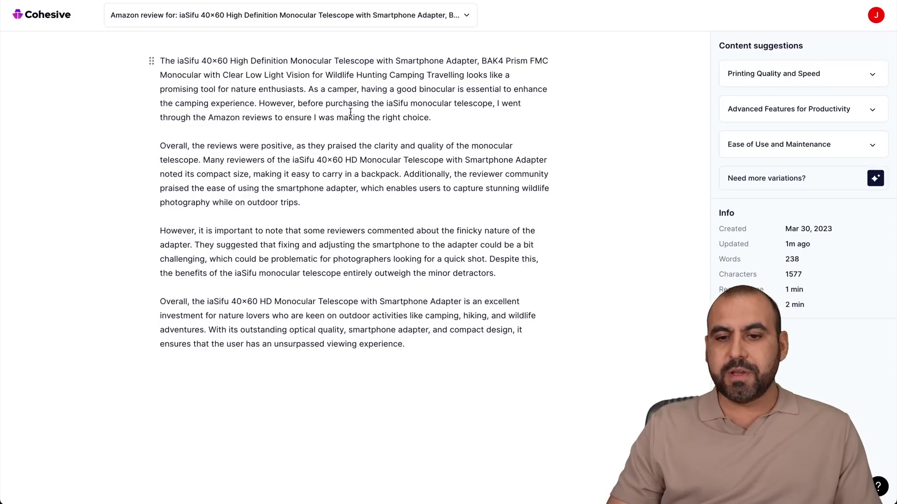
{"action": "left_click", "coordinate": [152, 61]}
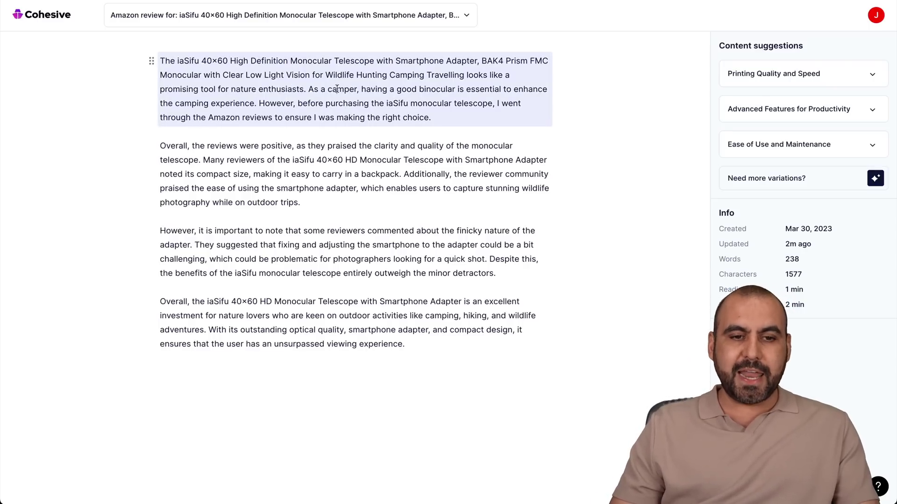
{"action": "type", "text": "zxzx"}
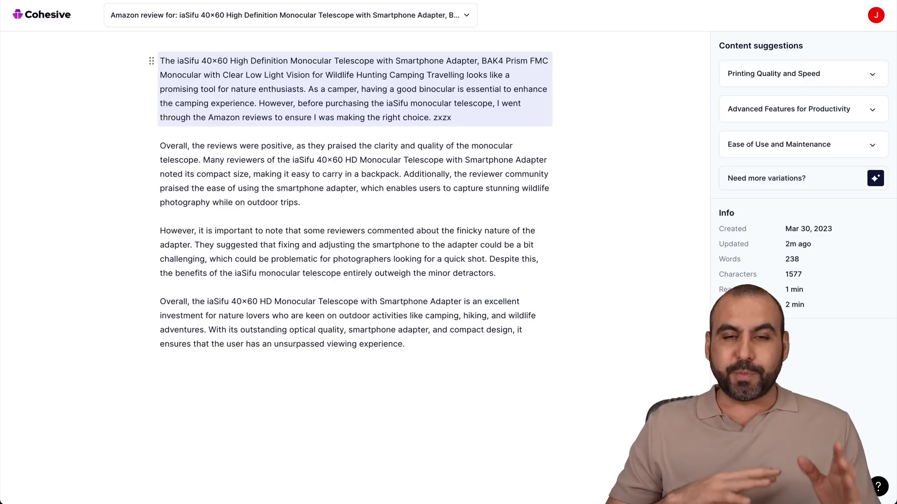
Step: Leave the reopened review for the Cohesive home page
{"action": "left_click", "coordinate": [54, 14]}
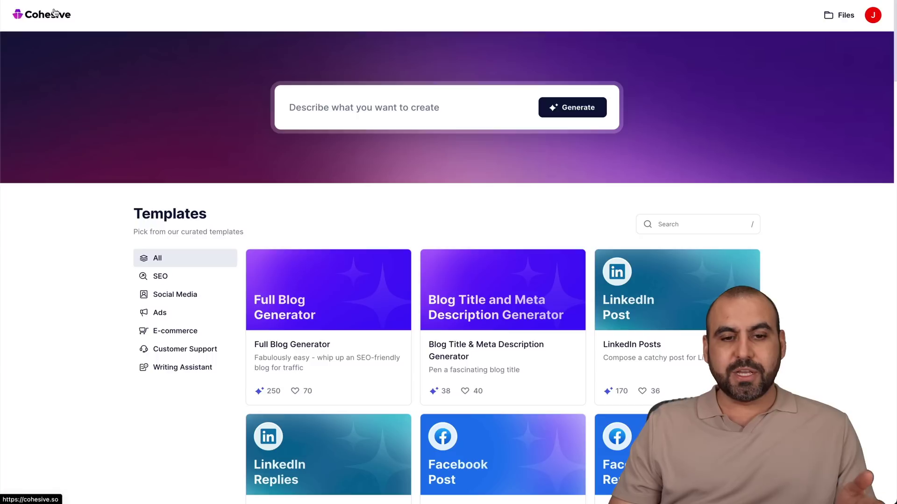